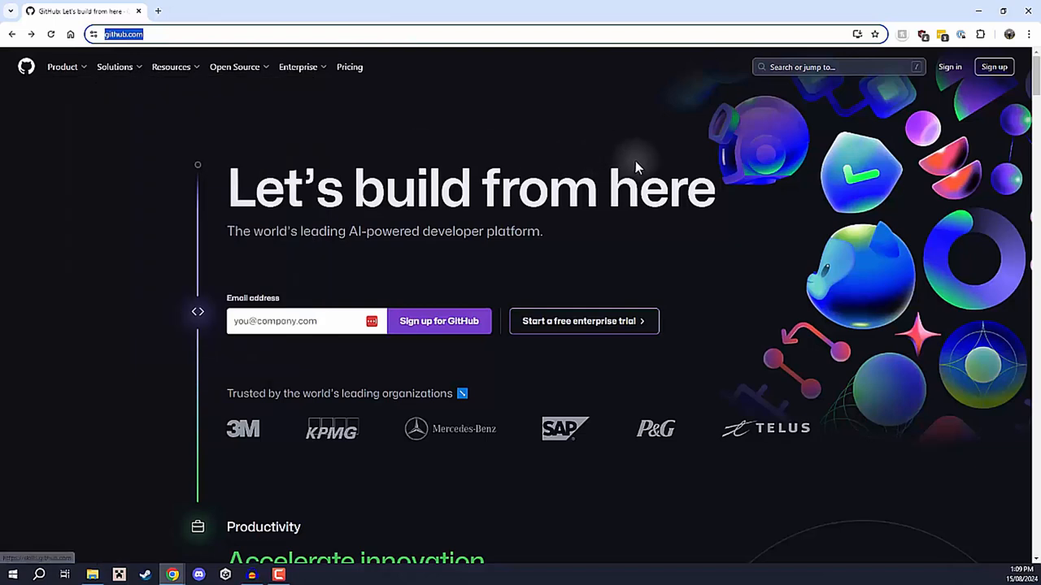
Open the sign-up page for a new GitHub account.
click(635, 162)
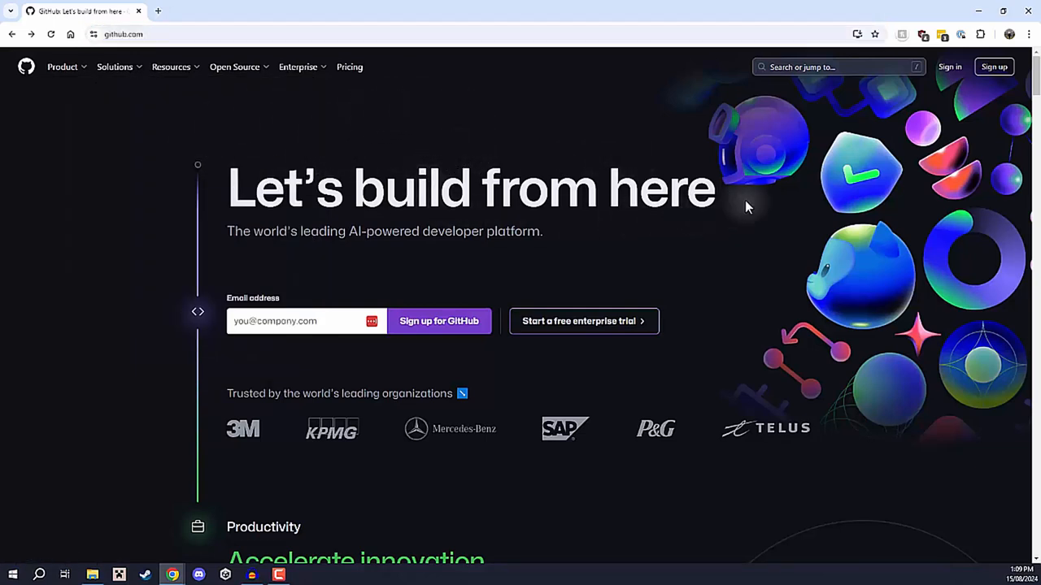
click(991, 72)
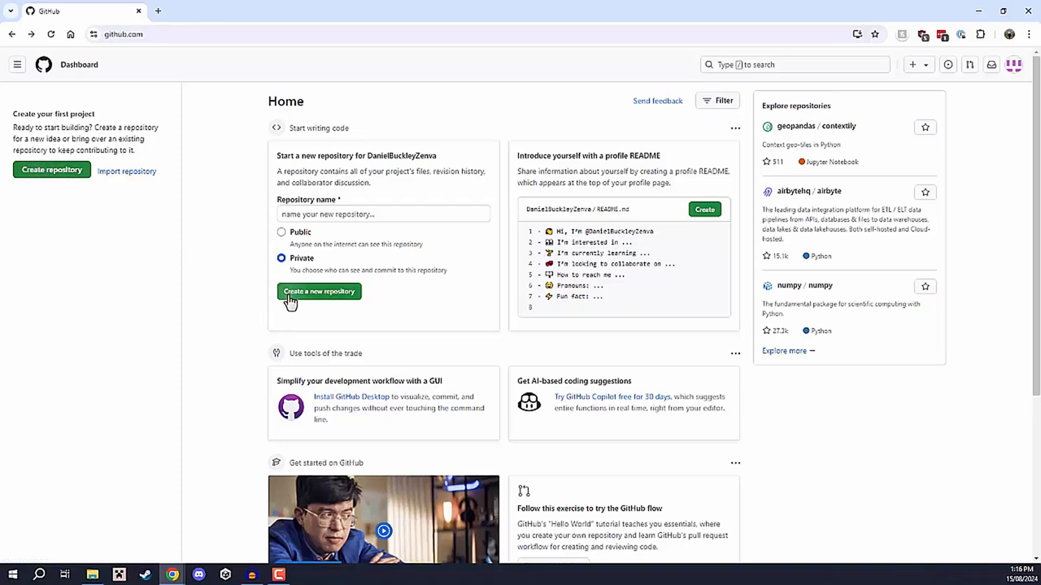
click(1013, 67)
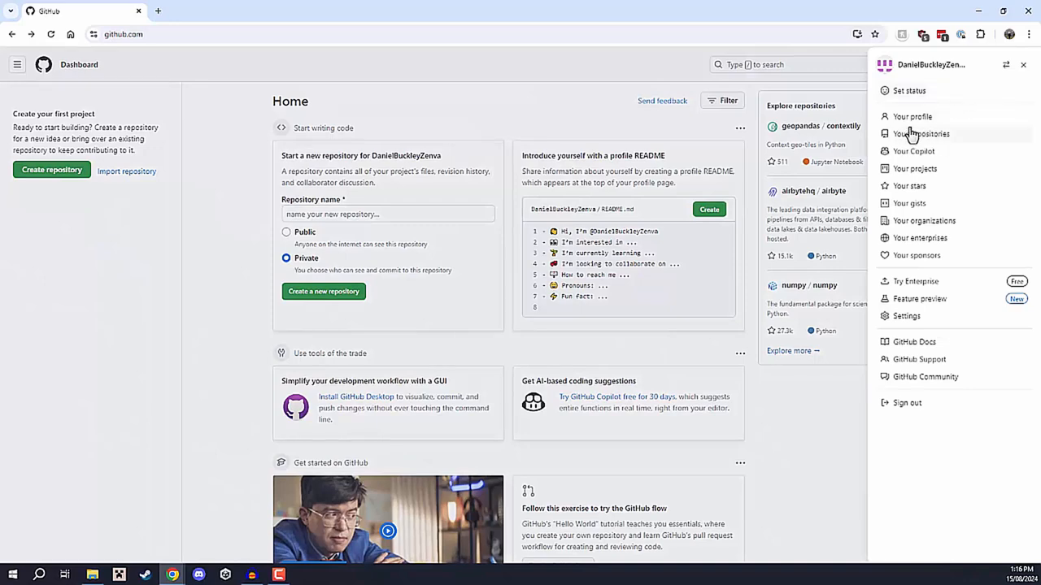
click(466, 103)
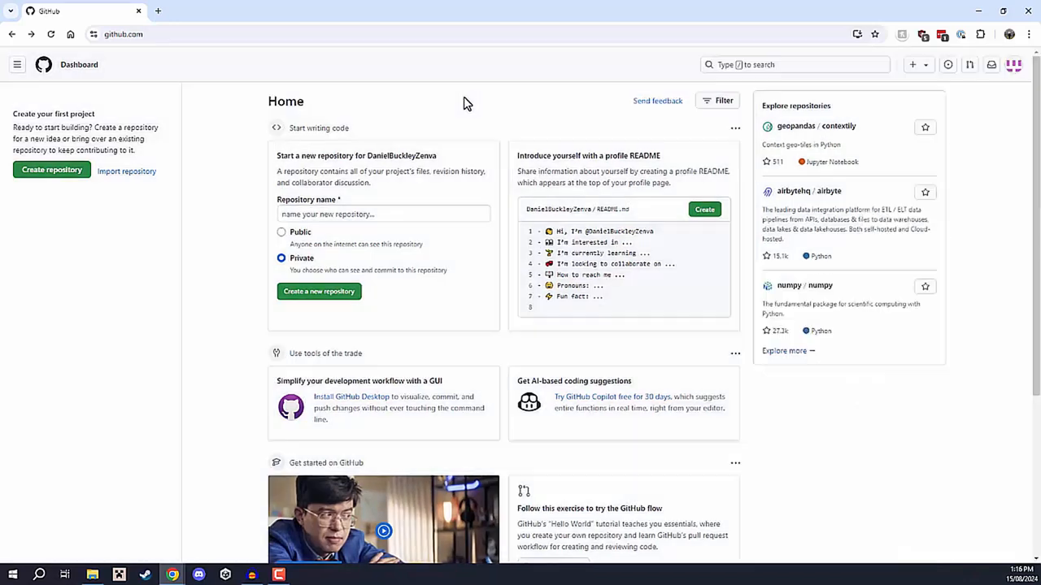
Start a new repository and name it MyFirstUnityProject.
click(47, 172)
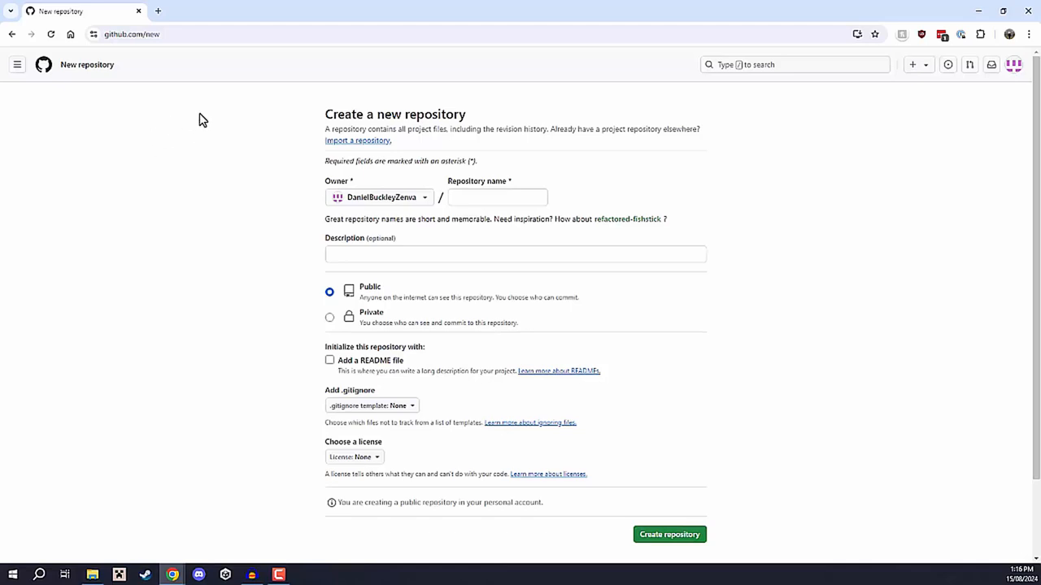
click(474, 198)
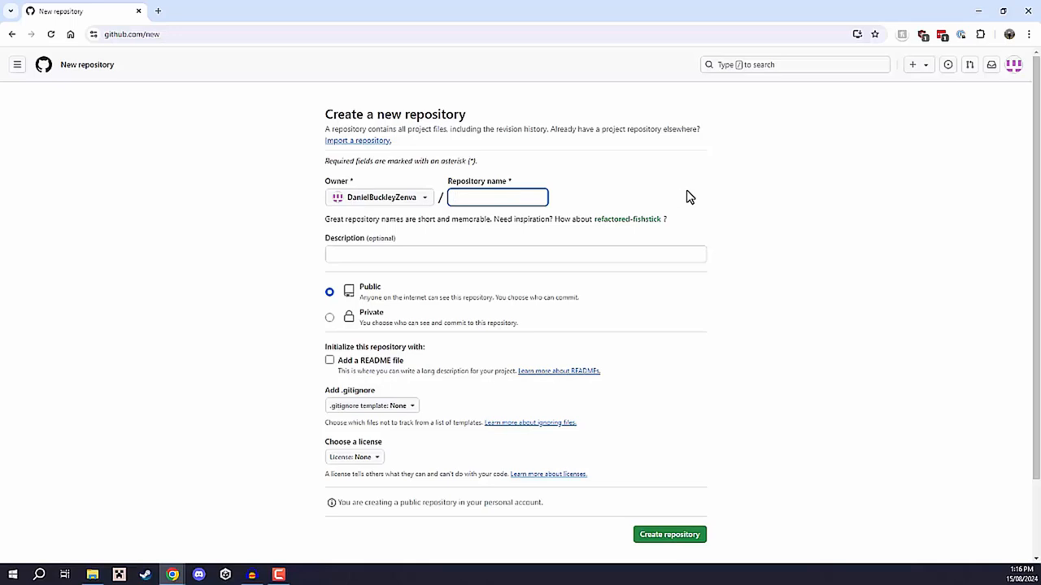
text(MyFirst)
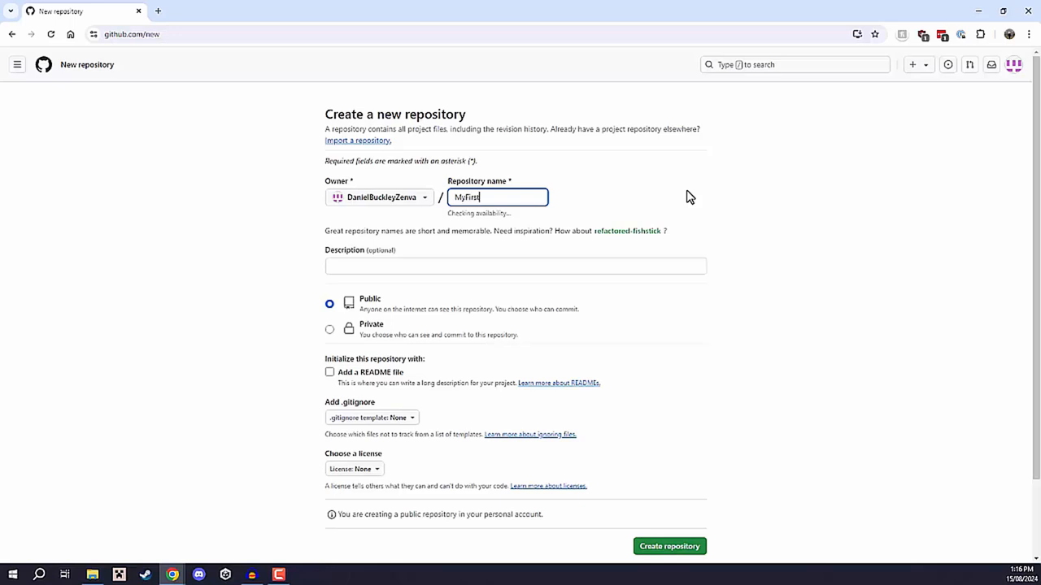
text(UnityProject)
click(691, 192)
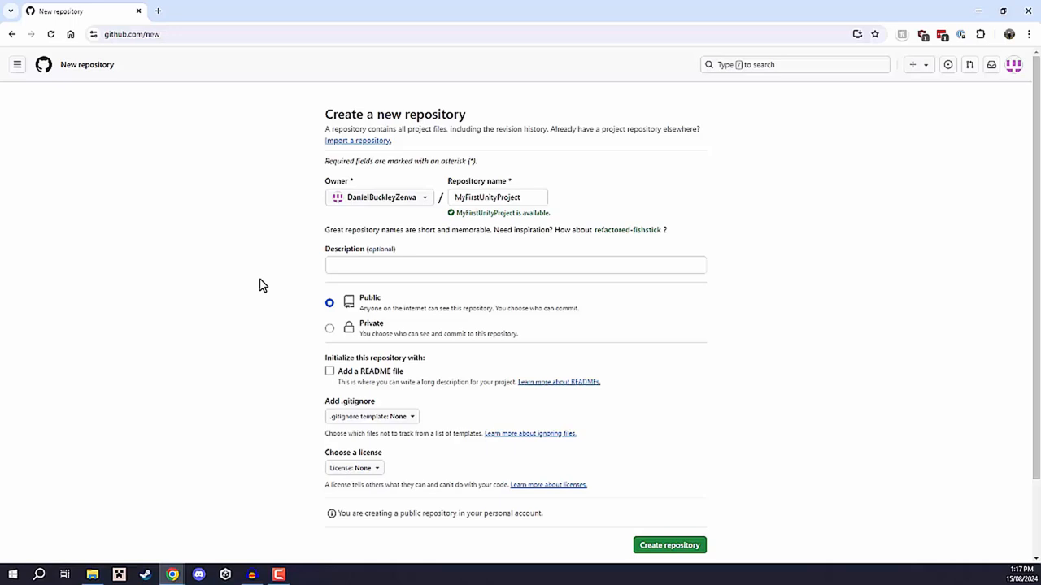
Make the repository private, choose the Unity .gitignore template, and create it.
click(329, 328)
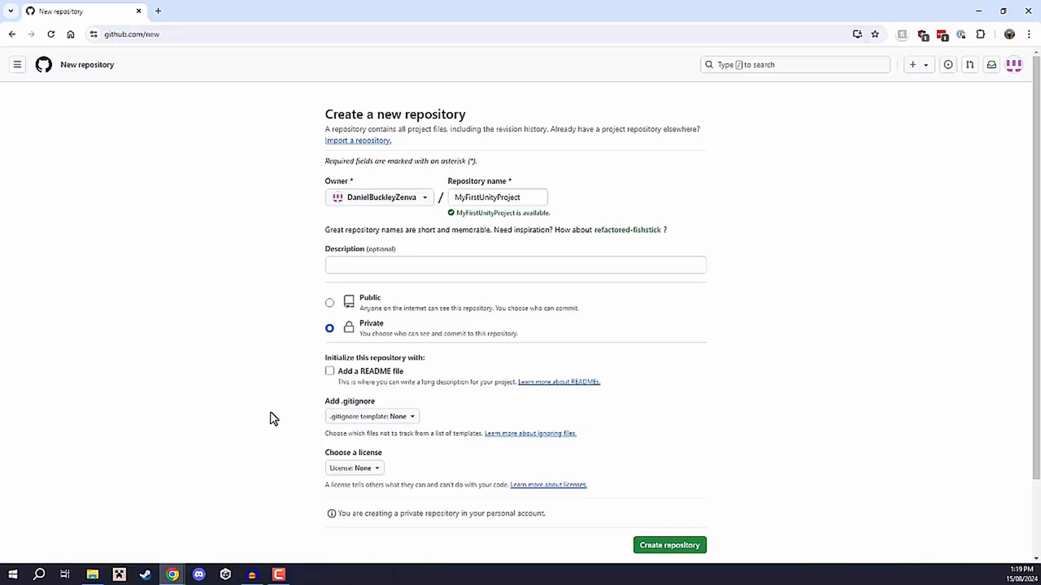
click(403, 418)
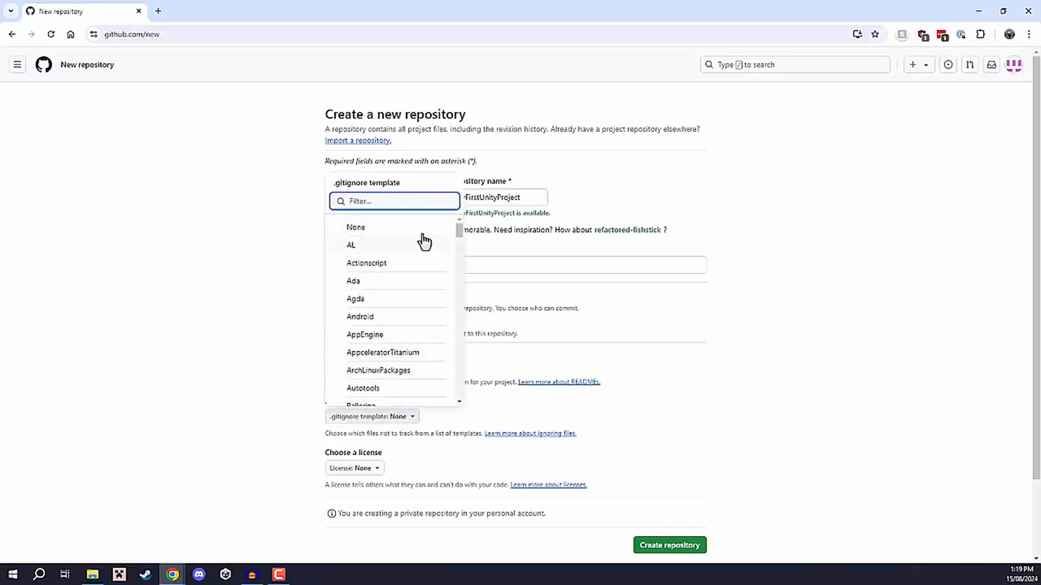
text(unity)
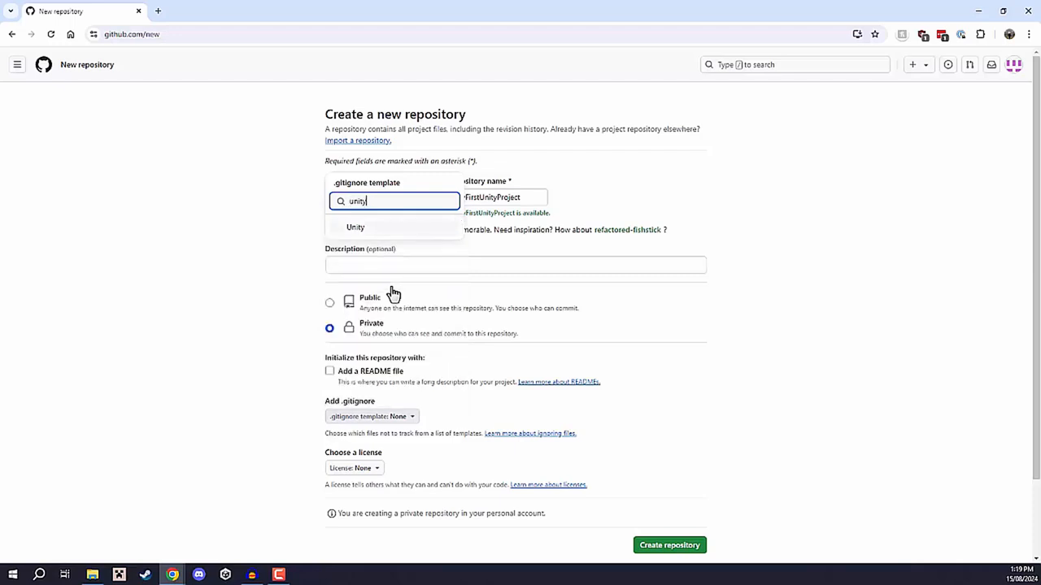
click(359, 229)
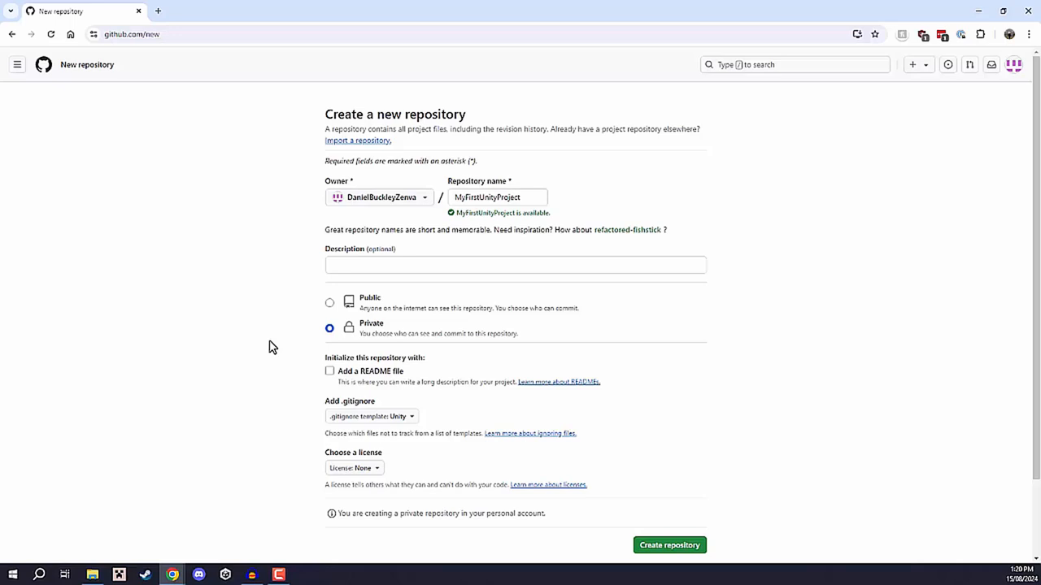
click(660, 546)
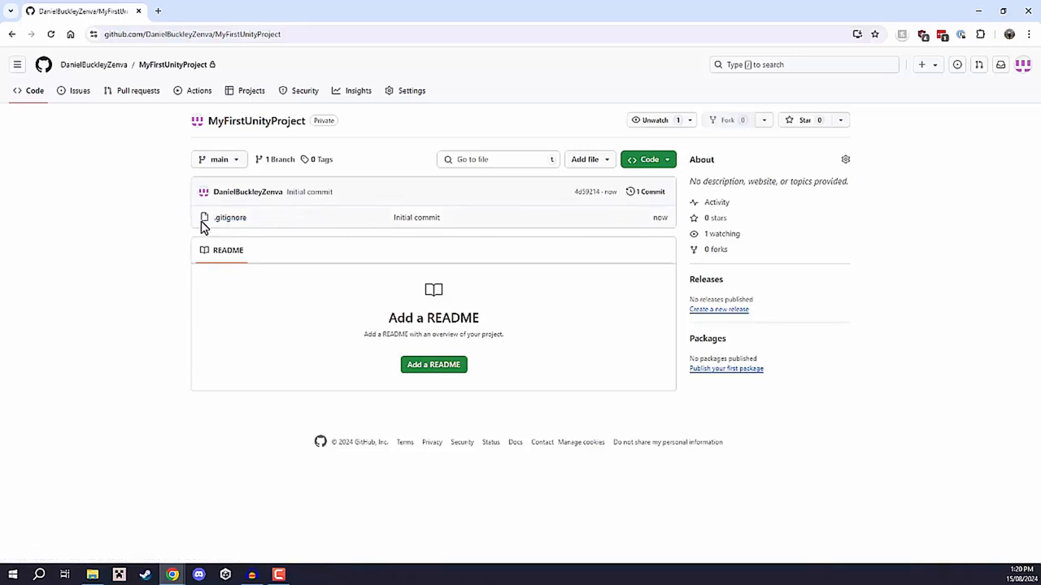
Open the repository's .gitignore file and examine the ignored Unity folders, project files and build file types.
click(230, 220)
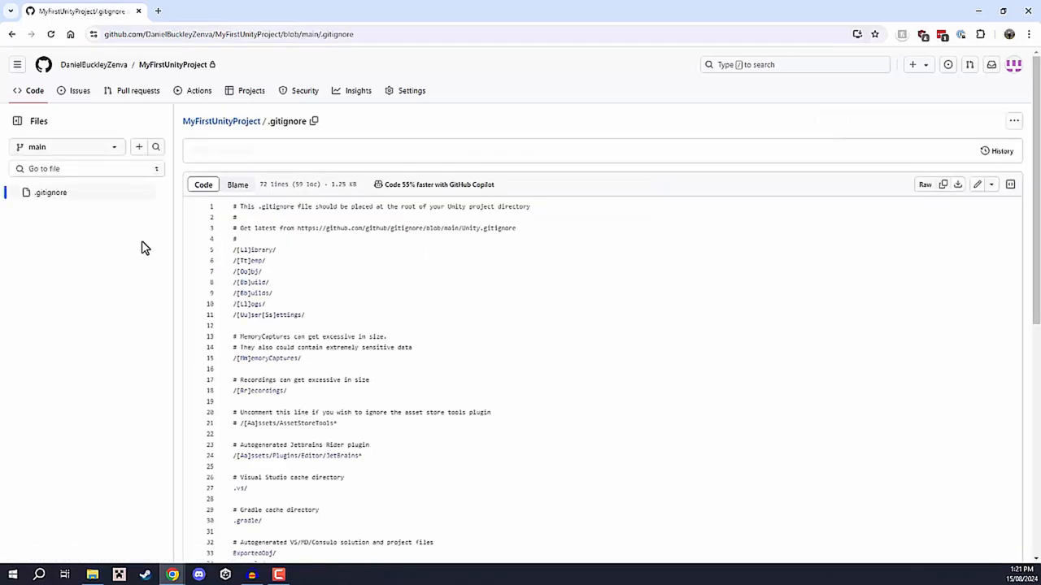
scroll(546, 230, down, 8)
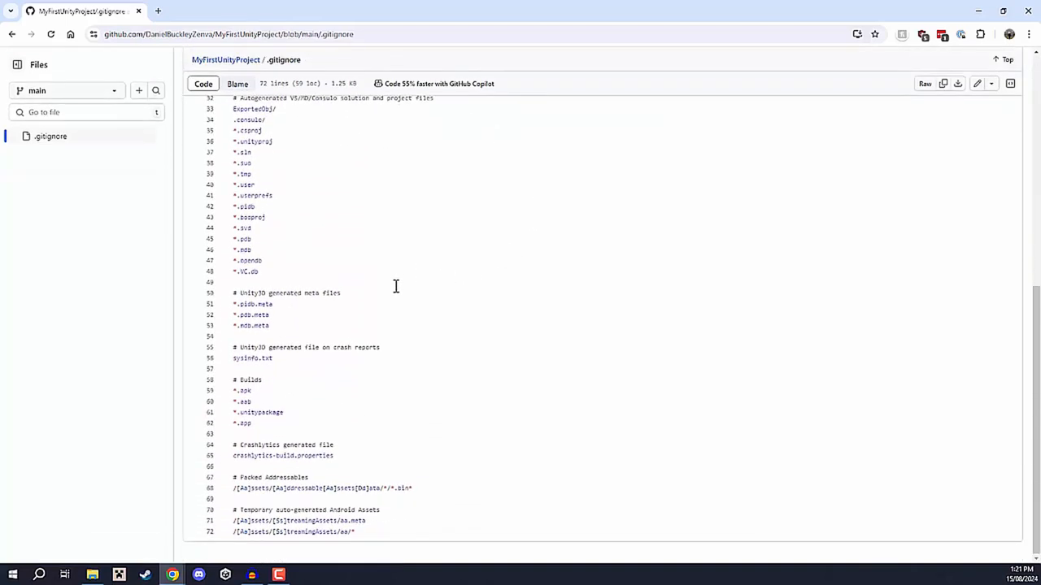
scroll(358, 387, up, 3)
scroll(349, 393, up, 3)
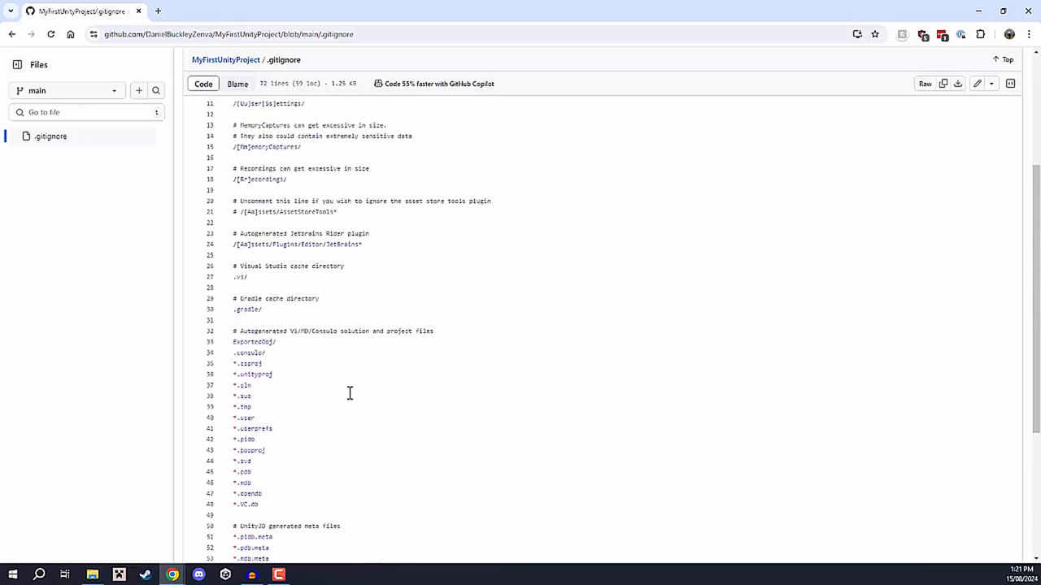
scroll(266, 404, down, 3)
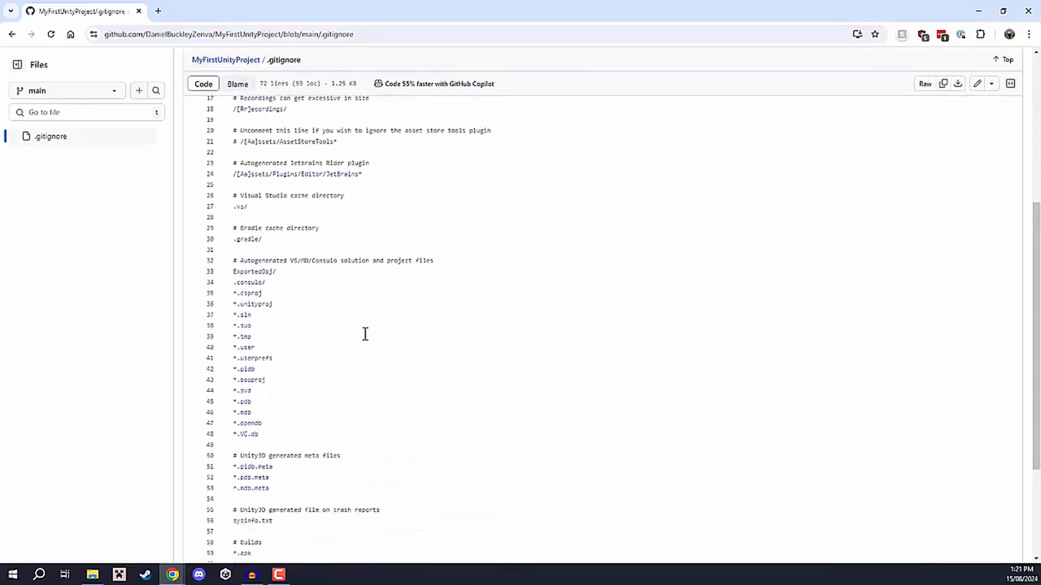
scroll(358, 327, up, 3)
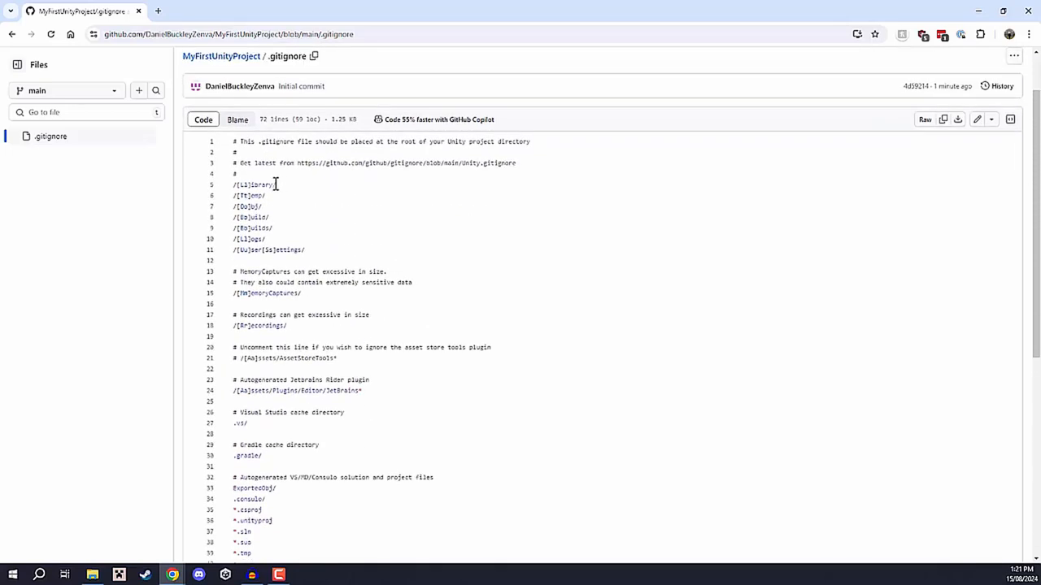
click(239, 185)
click(298, 213)
scroll(353, 201, down, 4)
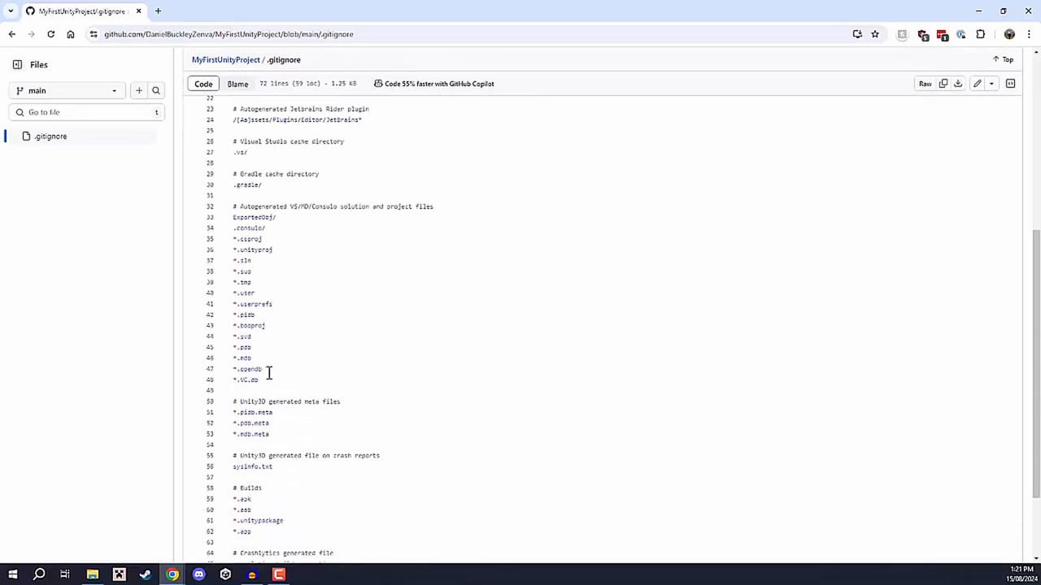
drag(269, 372, 234, 229)
click(374, 288)
scroll(374, 288, down, 3)
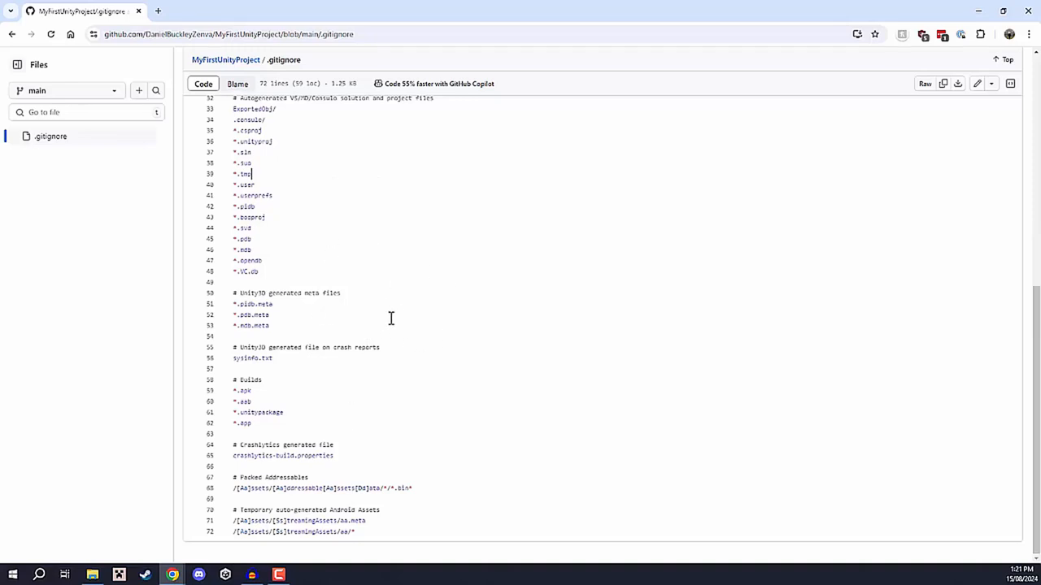
scroll(392, 318, up, 2)
scroll(391, 318, up, 3)
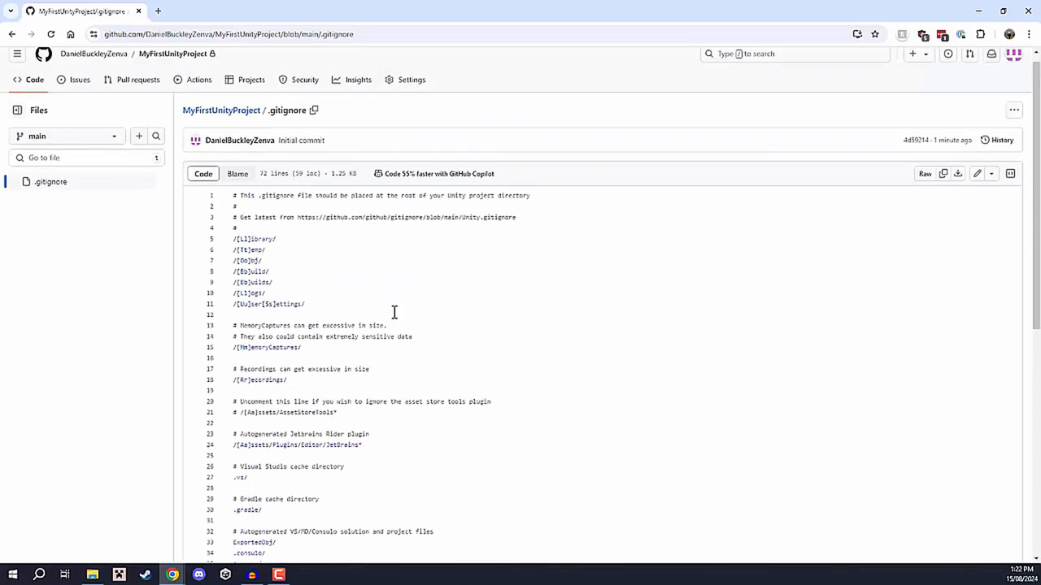
View the .gitignore file in the editor and return to the MyFirstUnityProject main page without changing it.
click(979, 176)
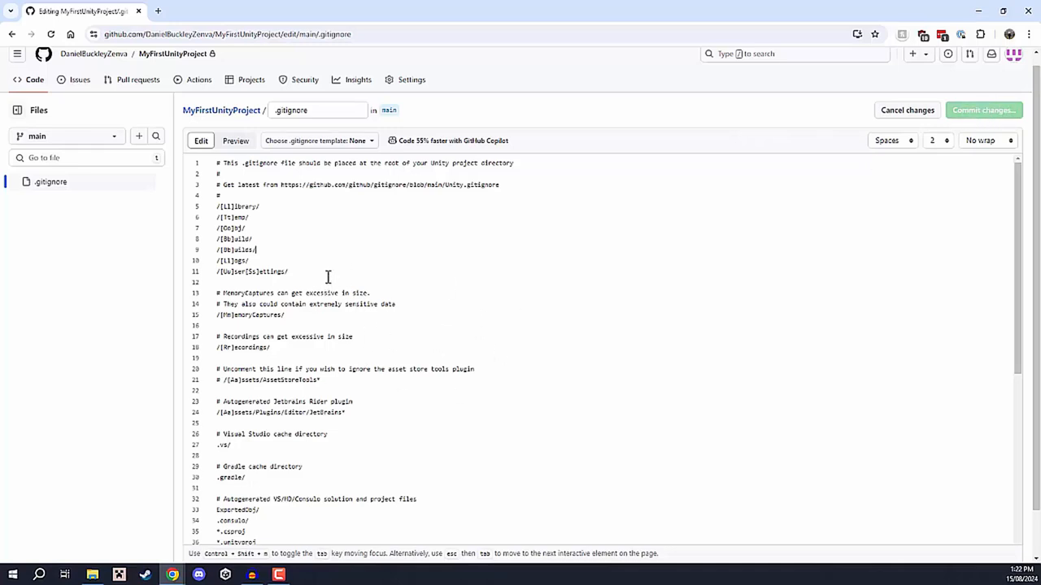
scroll(323, 264, up, 1)
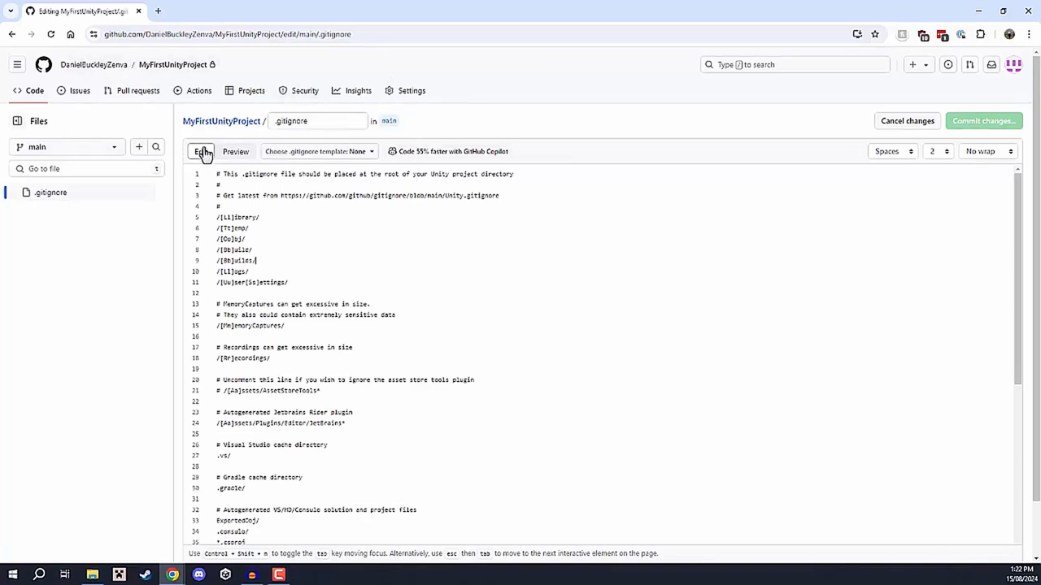
click(216, 123)
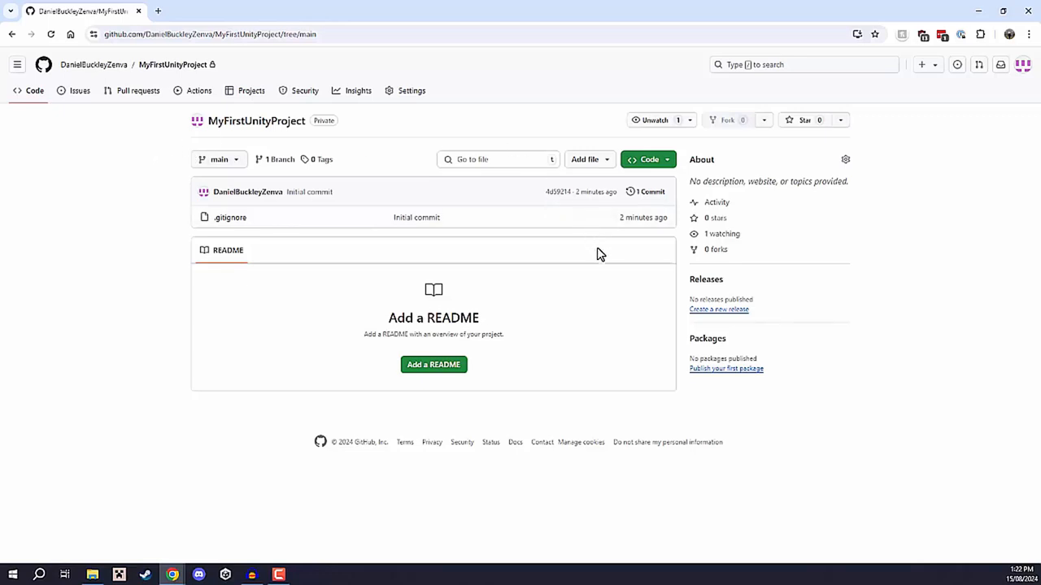
Review the clone options and the file overview of the MyFirstUnityProject repository.
click(671, 167)
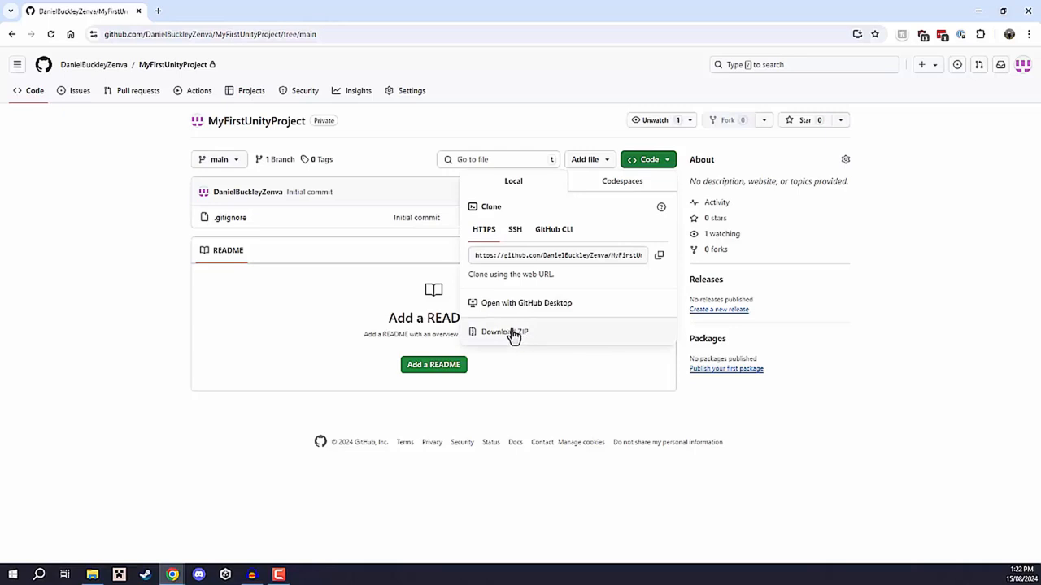
click(878, 252)
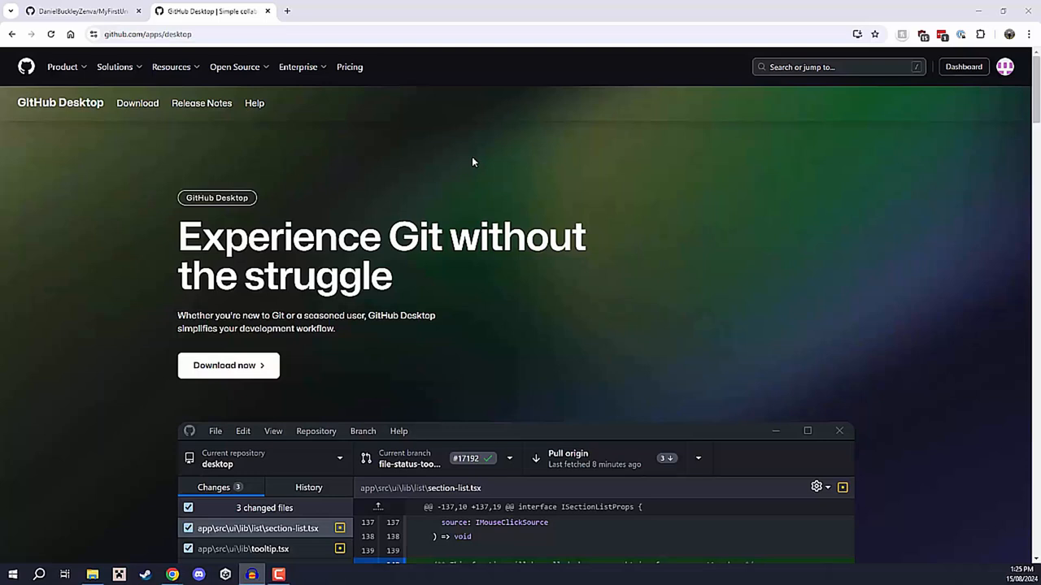
click(81, 12)
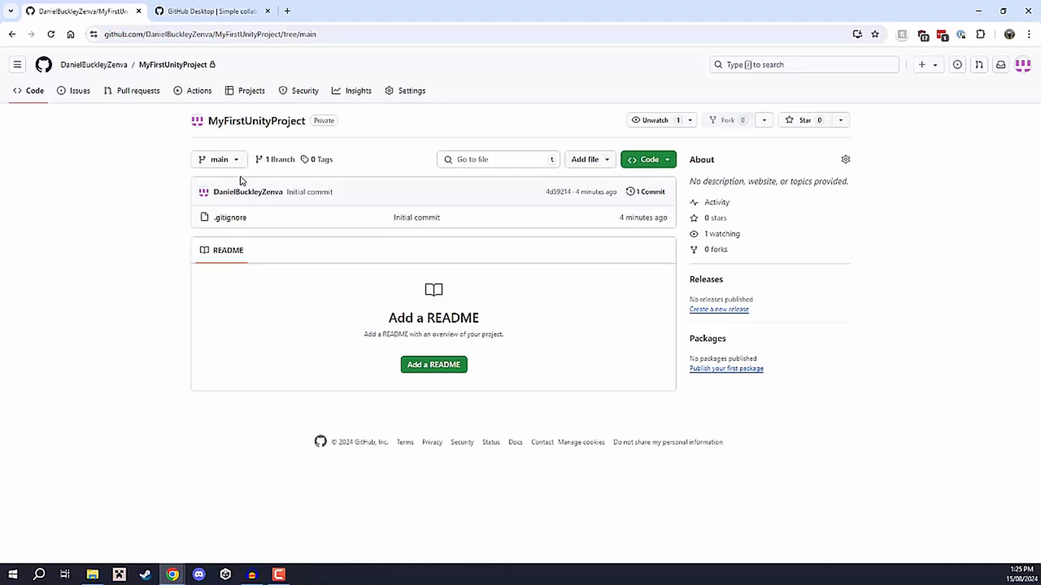
Download GitHub Desktop for Windows (64bit) from its web page, keep the installer, and run it.
click(218, 11)
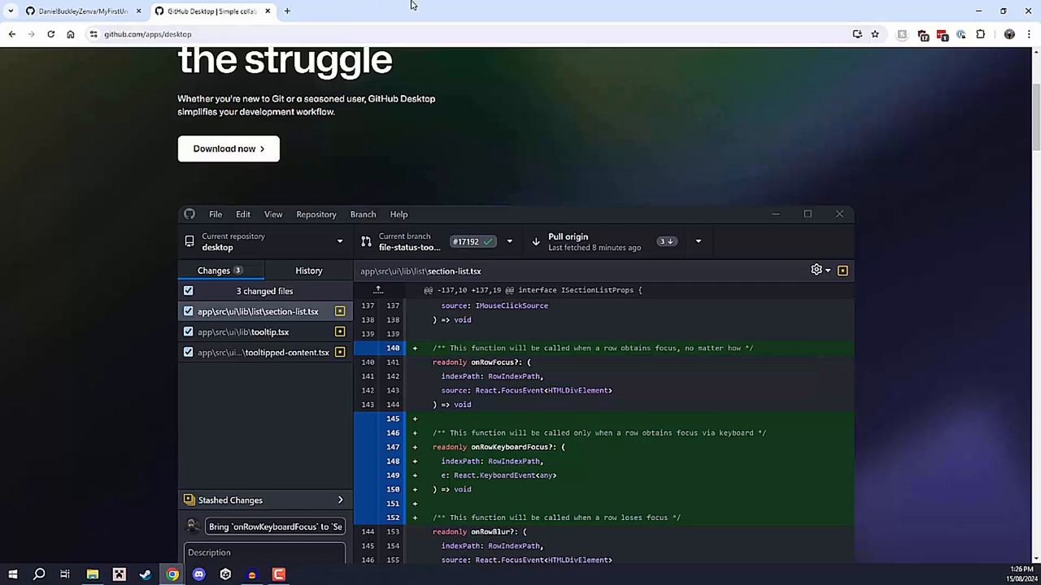
scroll(464, 76, up, 3)
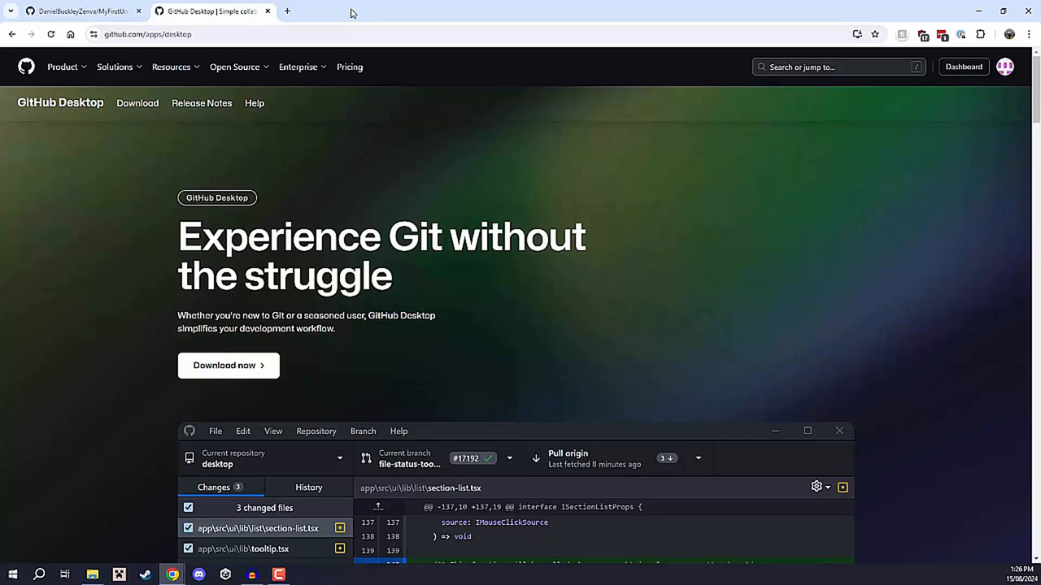
click(220, 367)
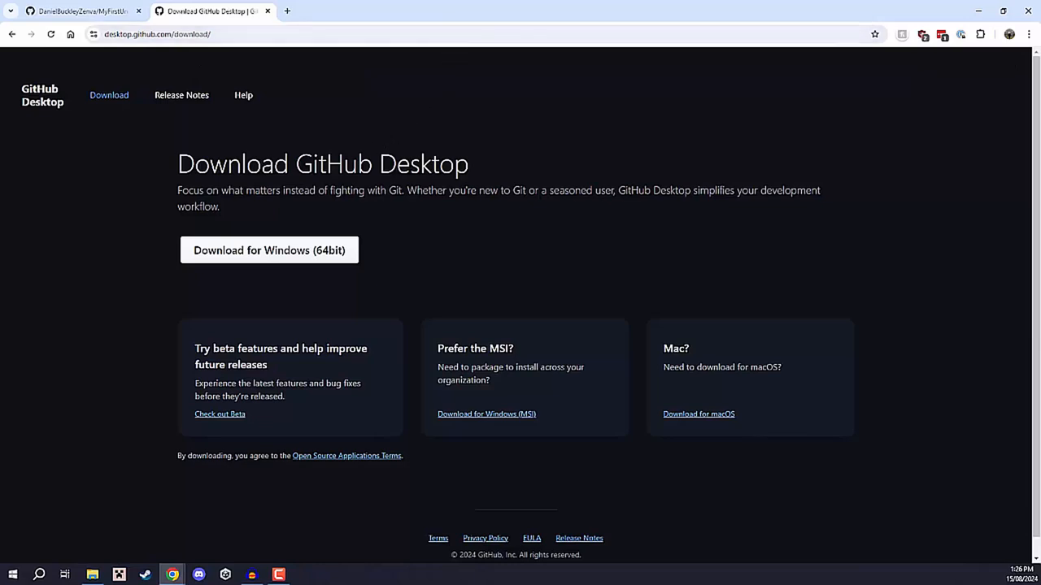
click(257, 254)
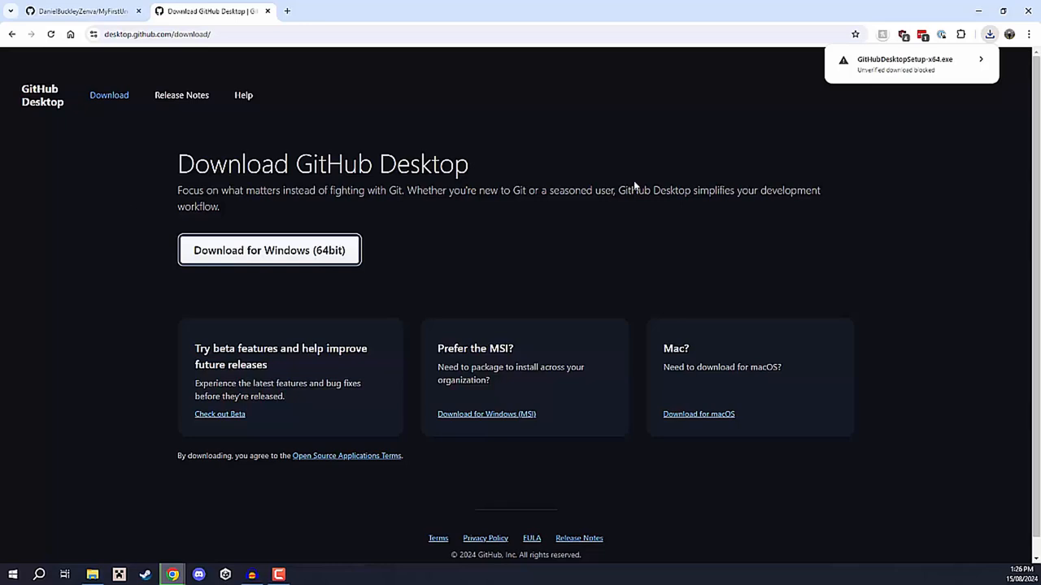
click(910, 63)
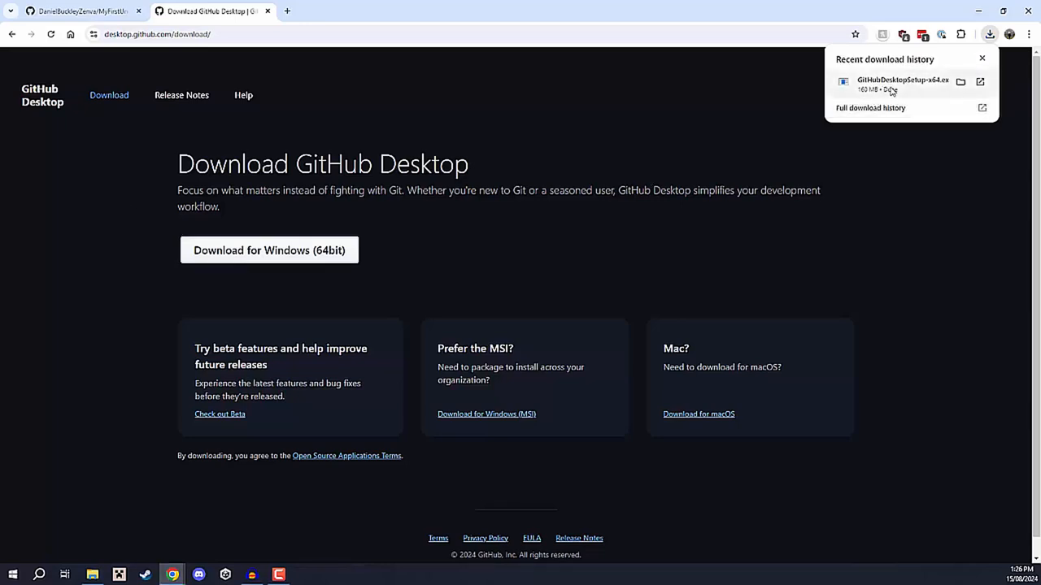
click(888, 90)
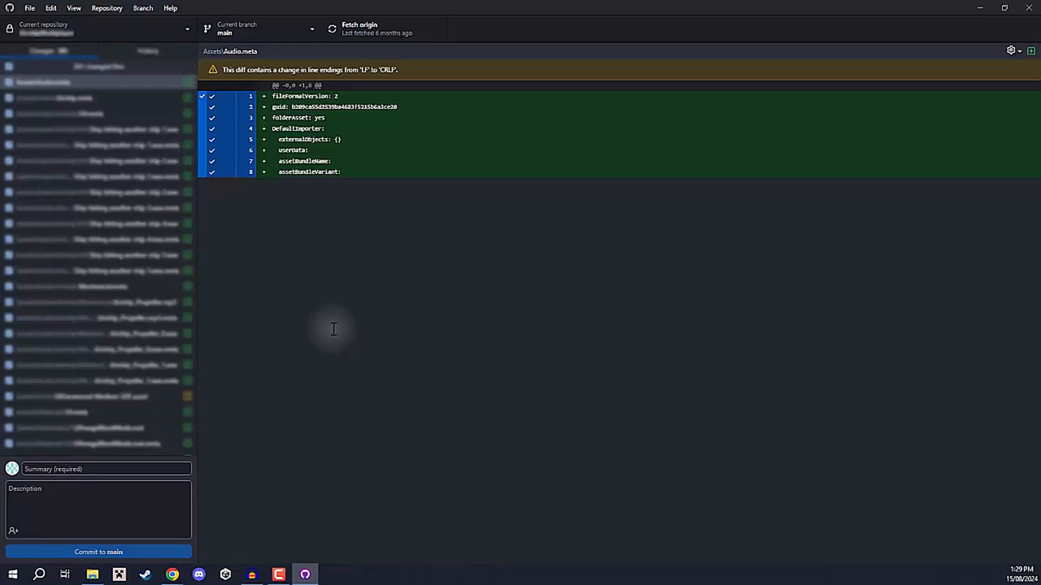
Sign in to the GitHub.com account through the browser with the already signed-in user, authorize GitHub Desktop, and close the options.
click(30, 8)
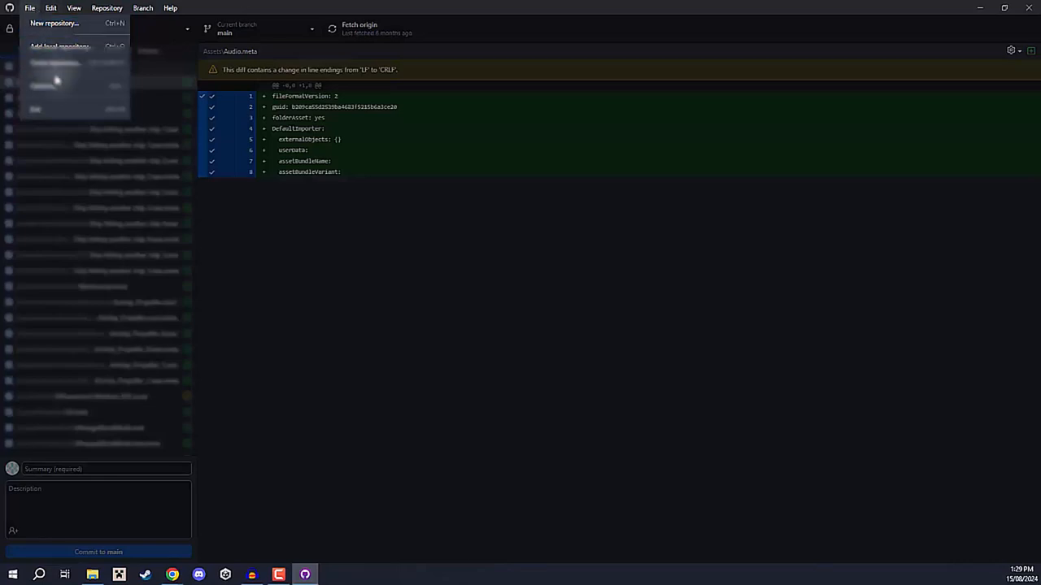
click(82, 87)
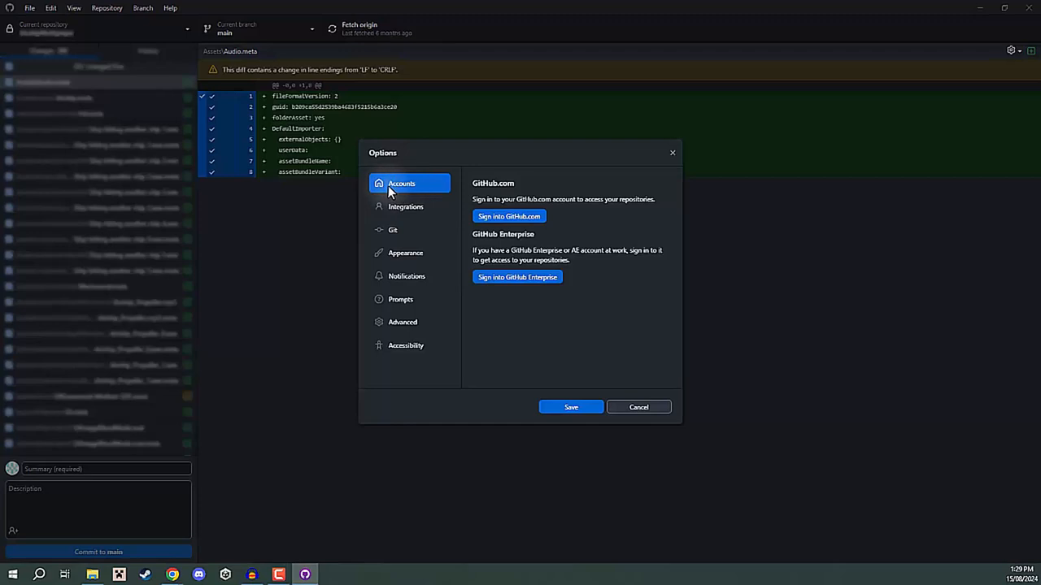
click(505, 218)
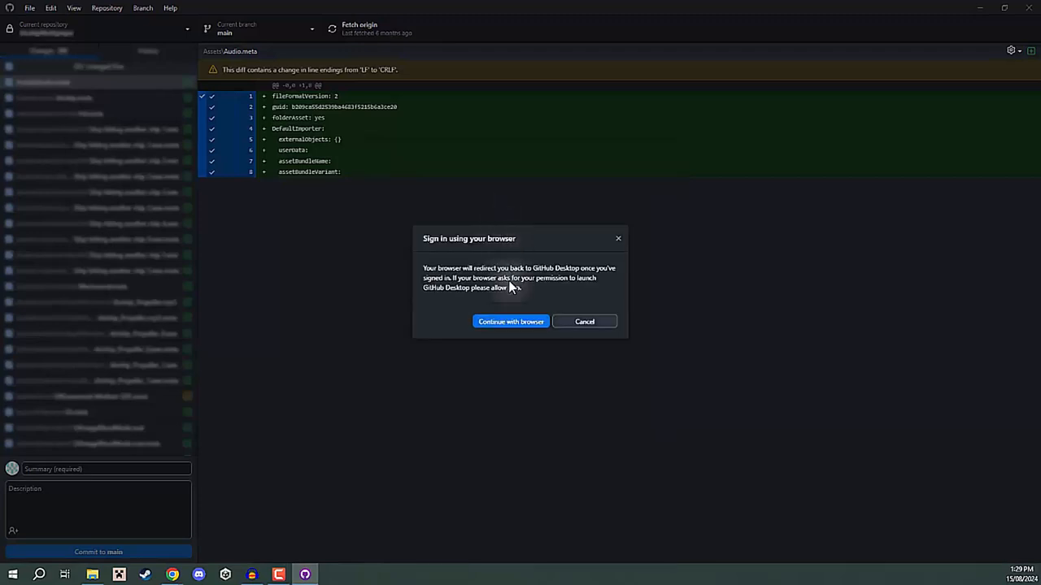
click(504, 322)
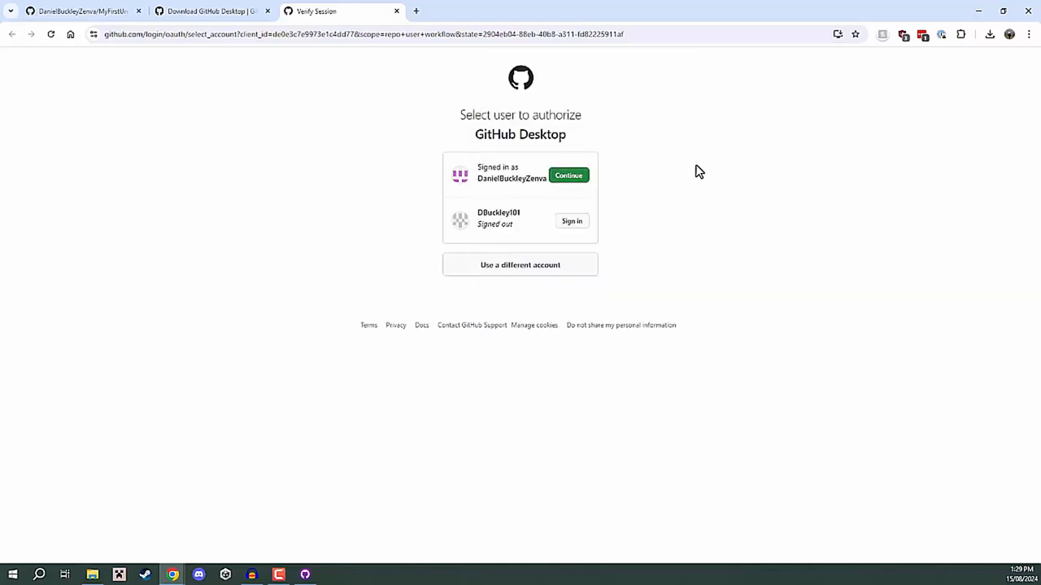
click(576, 177)
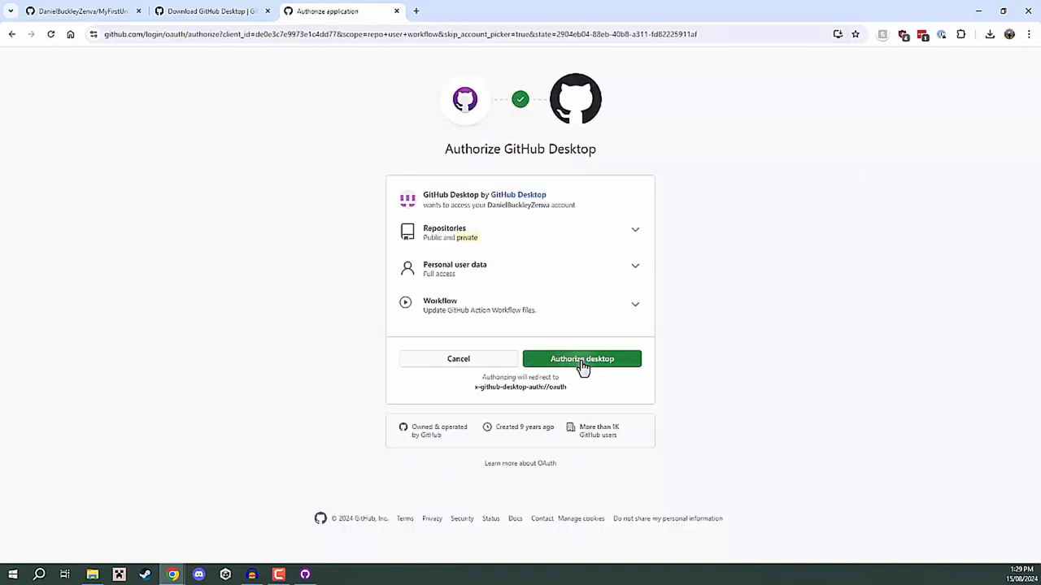
click(581, 365)
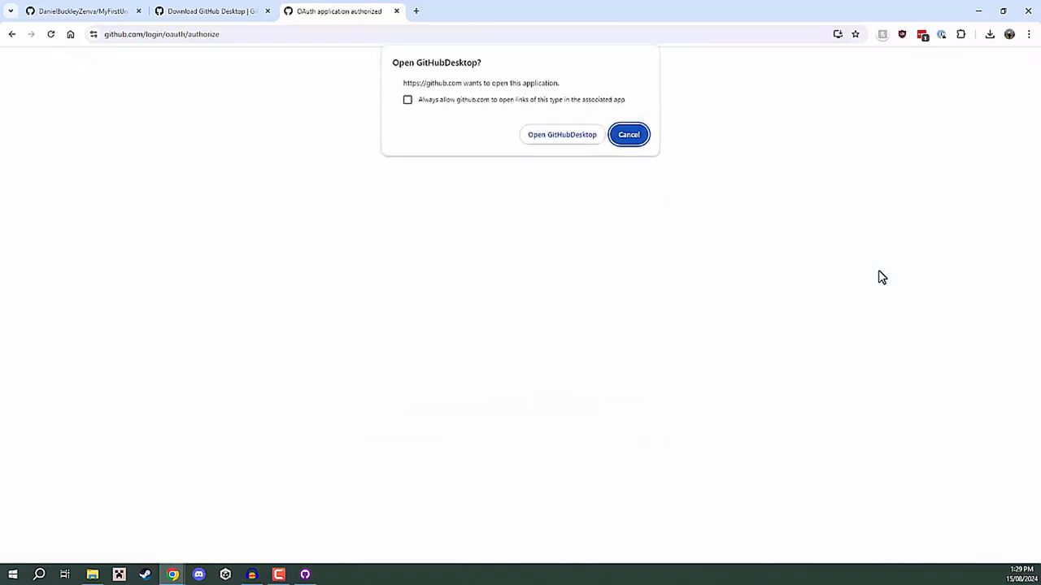
click(547, 137)
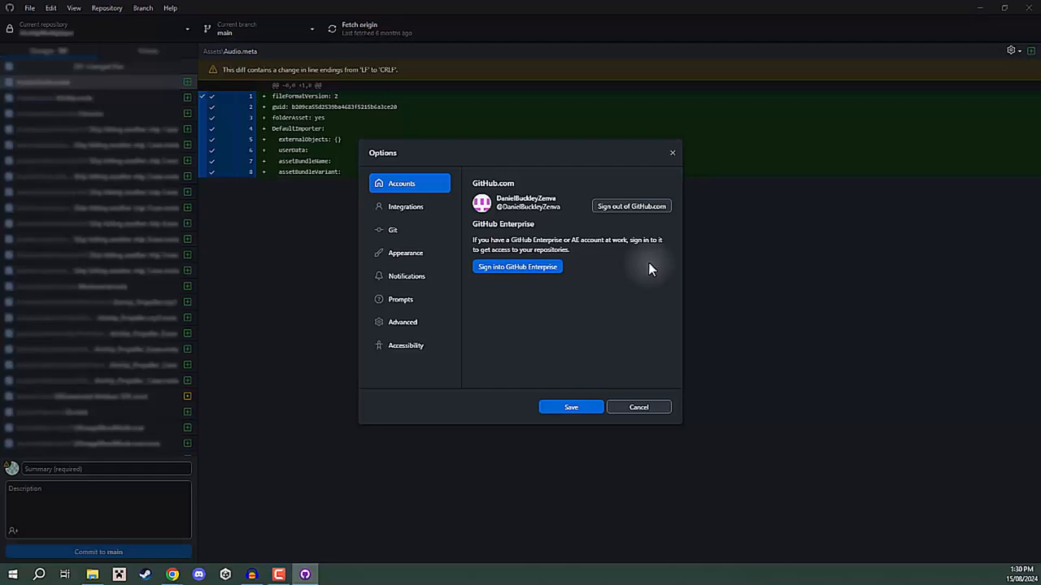
click(656, 407)
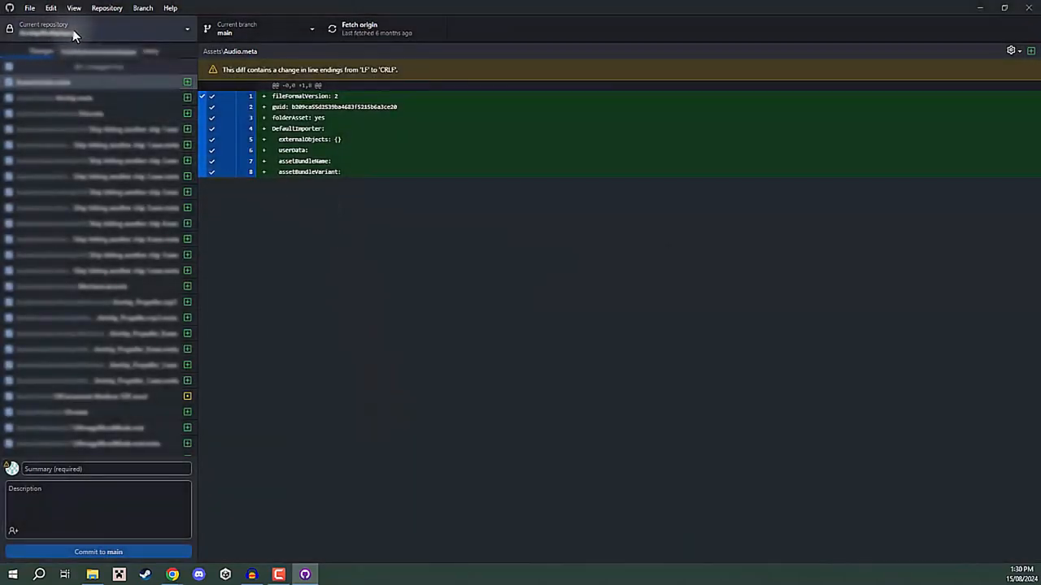
Clone the MyFirstUnityProject repository from GitHub.com to the local path F:\GitHub\MyFirstUnityProject.
click(96, 29)
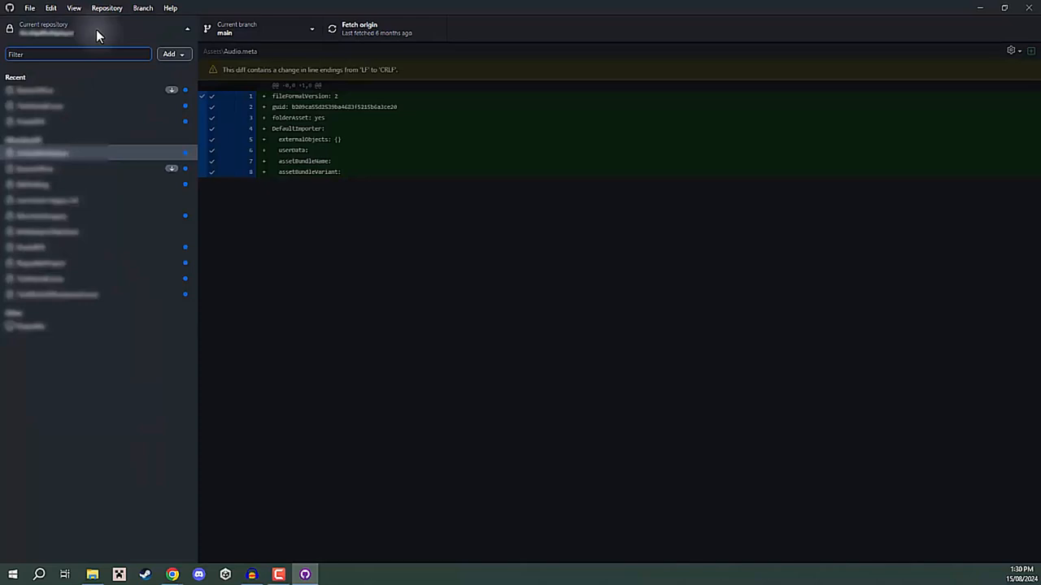
click(177, 55)
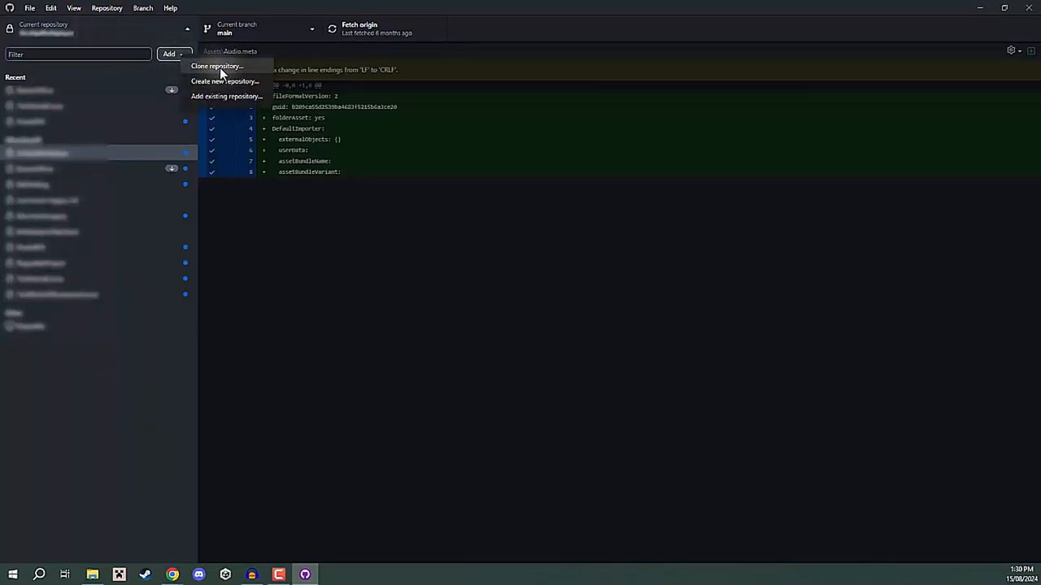
click(218, 67)
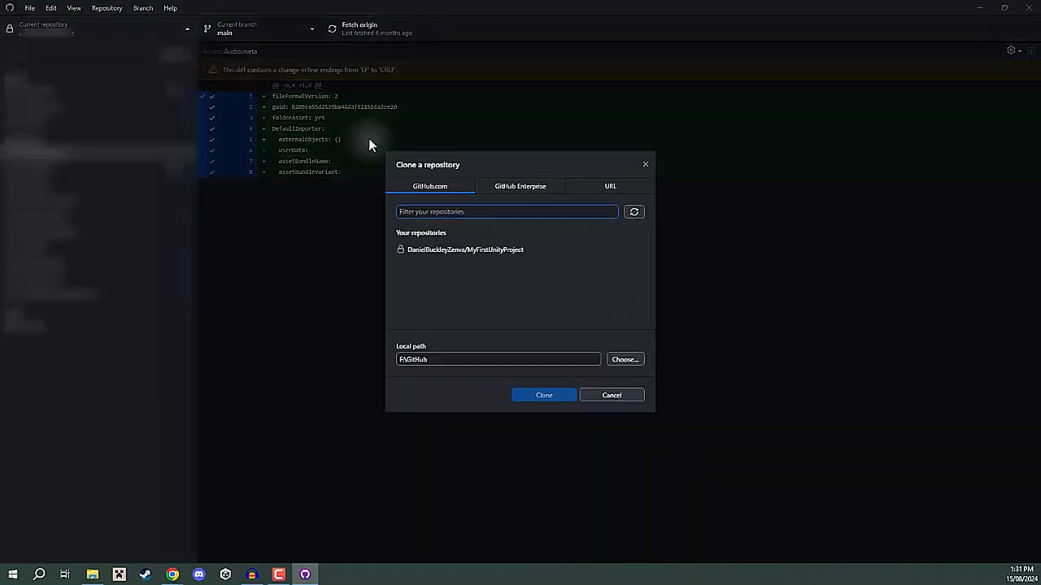
click(465, 249)
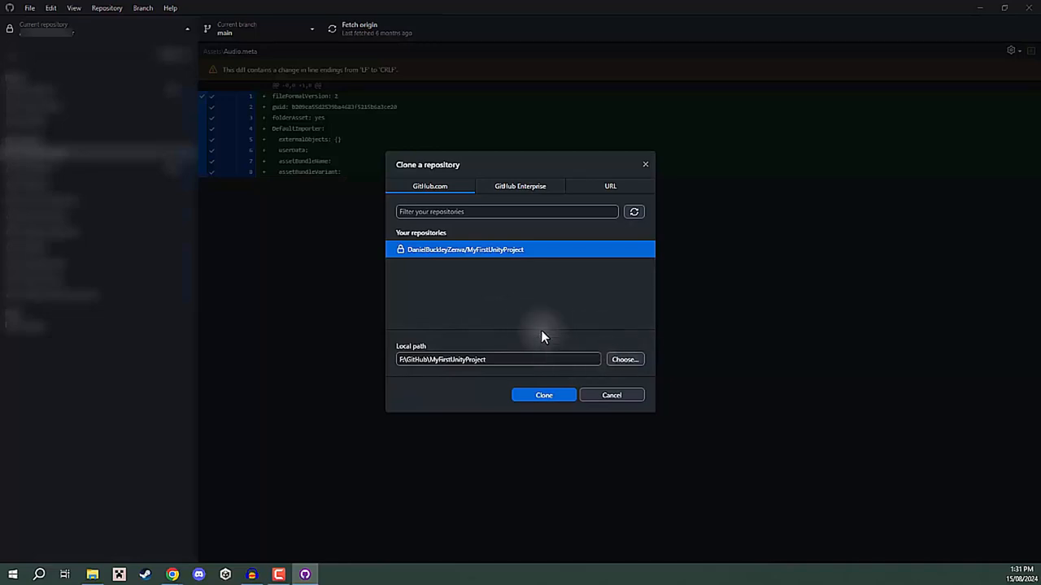
click(527, 395)
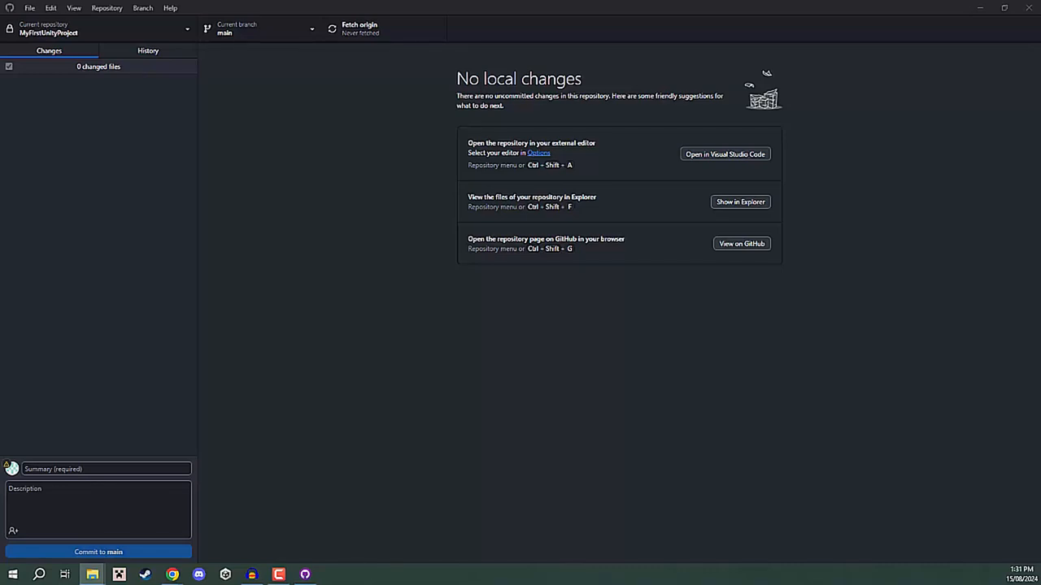
View the cloned .gitignore file from the local MyFirstUnityProject folder in Notepad, close it, and return to GitHub Desktop.
drag(1040, 28, 524, 42)
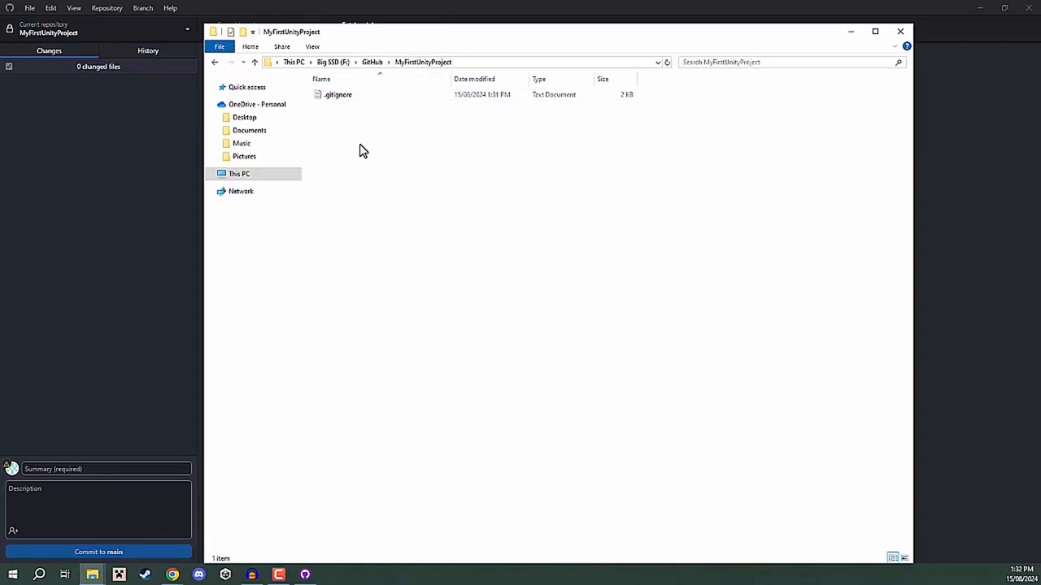
click(349, 100)
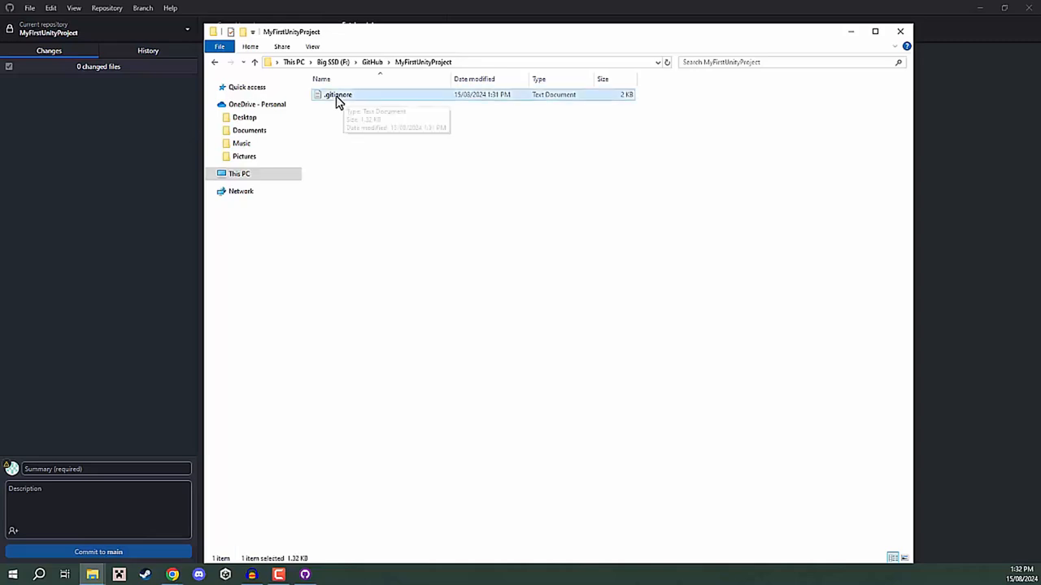
double_click(340, 101)
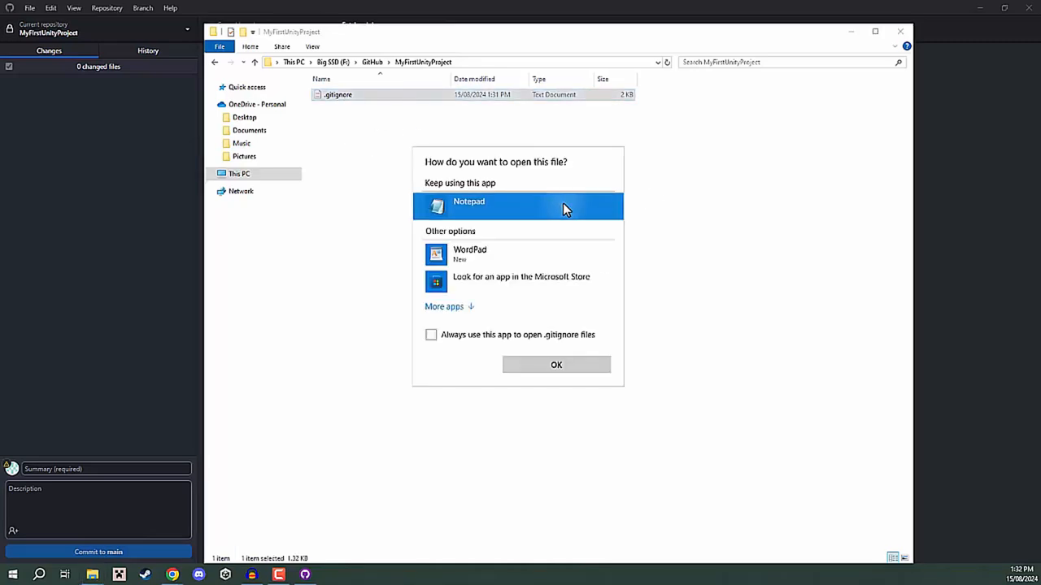
click(575, 369)
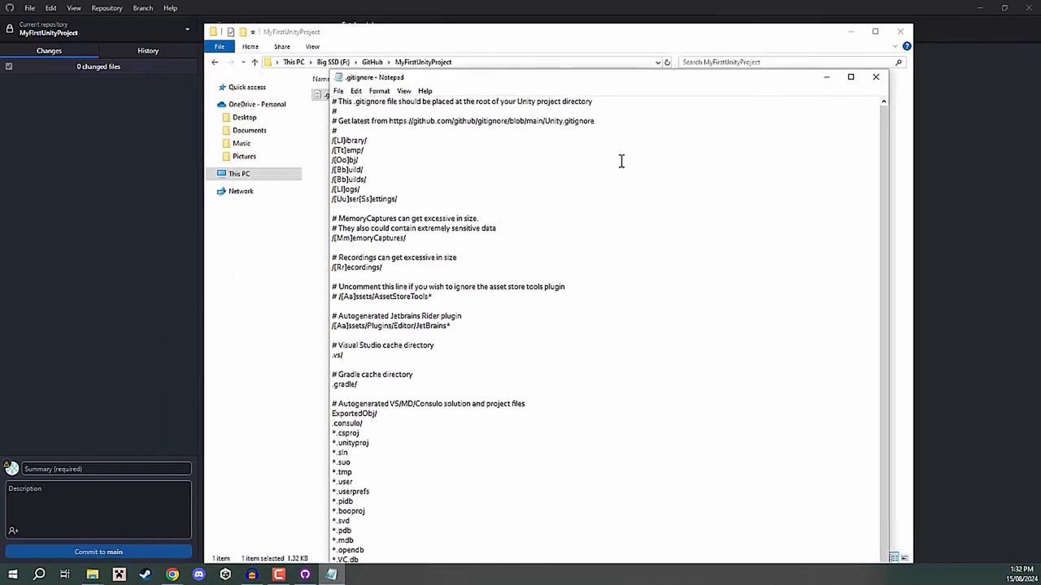
click(877, 78)
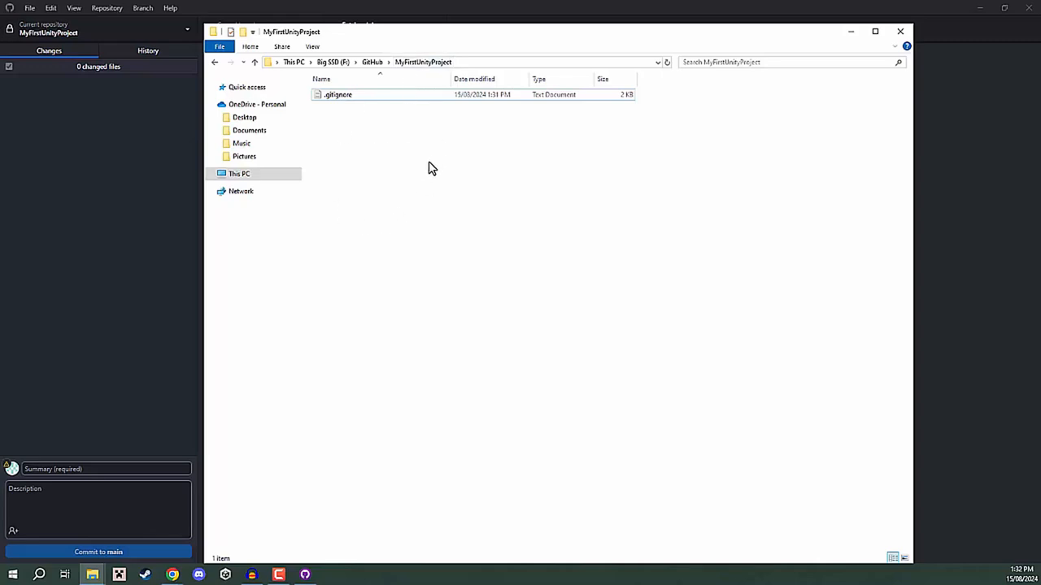
click(118, 105)
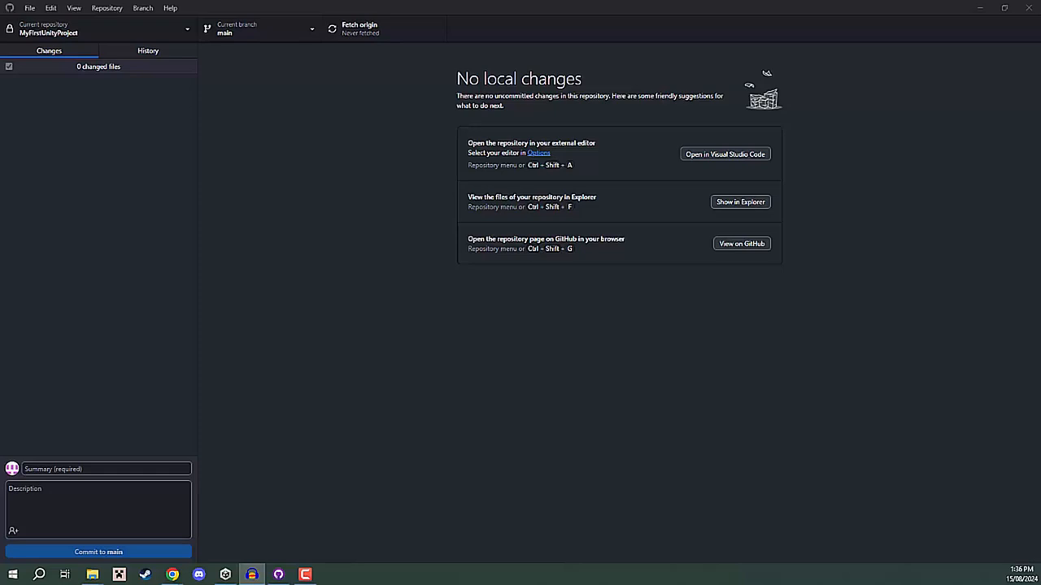
Copy all files and folders of the MyUnityProject Unity project into the local MyFirstUnityProject repository folder.
key(alt+Tab)
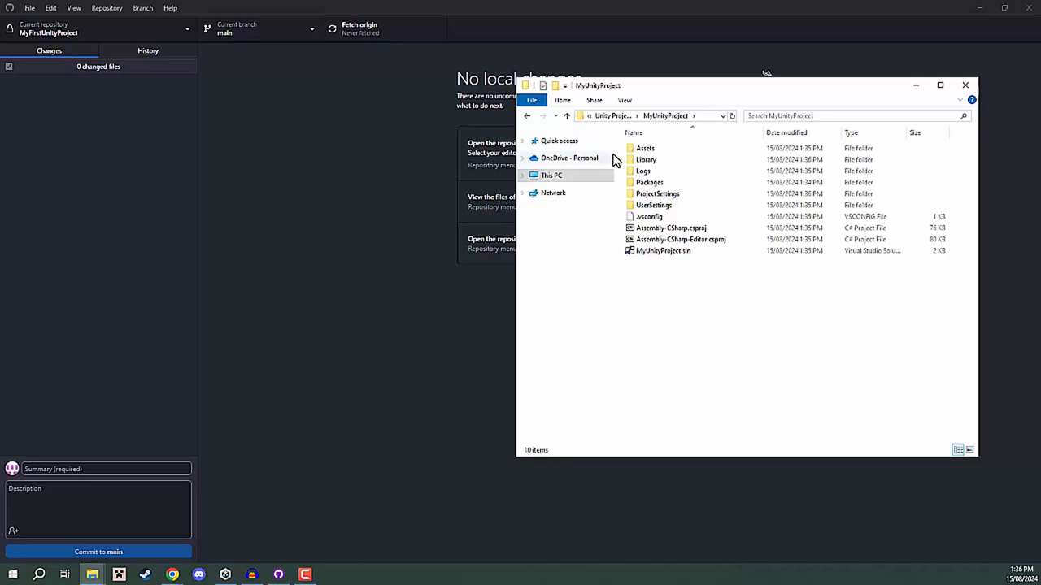
drag(610, 154, 586, 154)
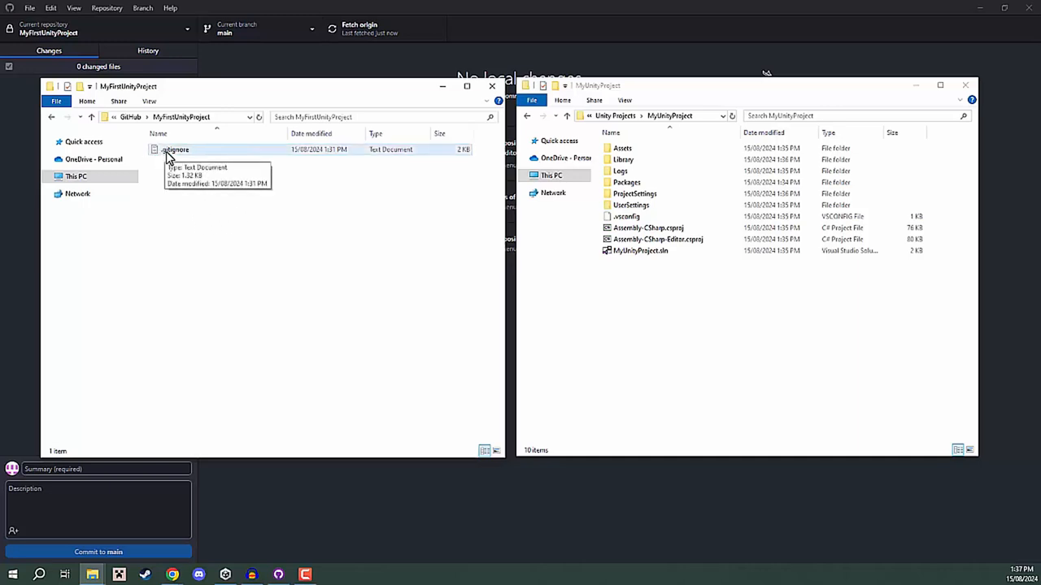
click(653, 310)
drag(753, 314, 647, 150)
click(647, 151)
drag(727, 324, 656, 148)
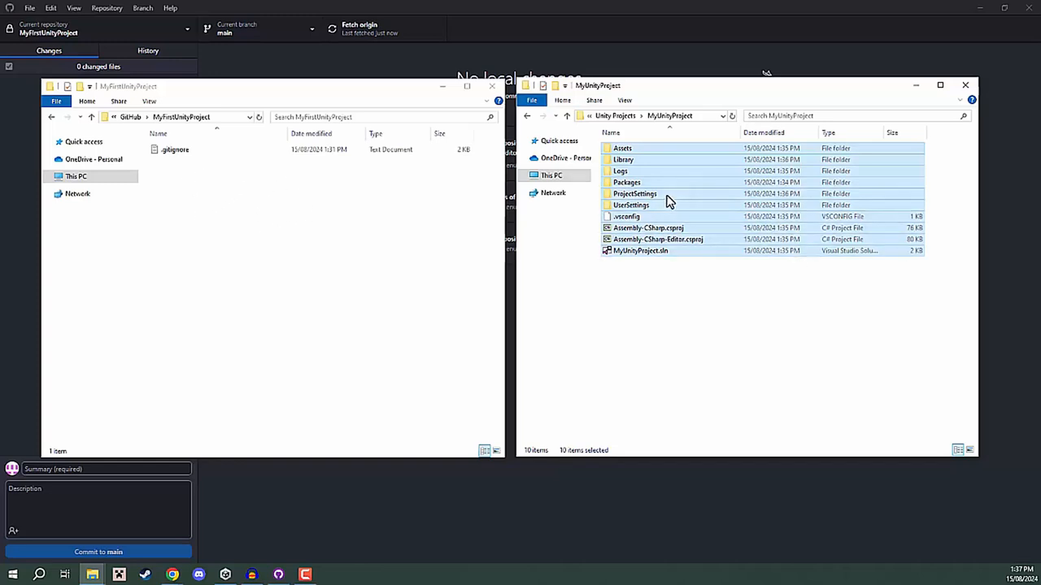
drag(638, 205, 244, 231)
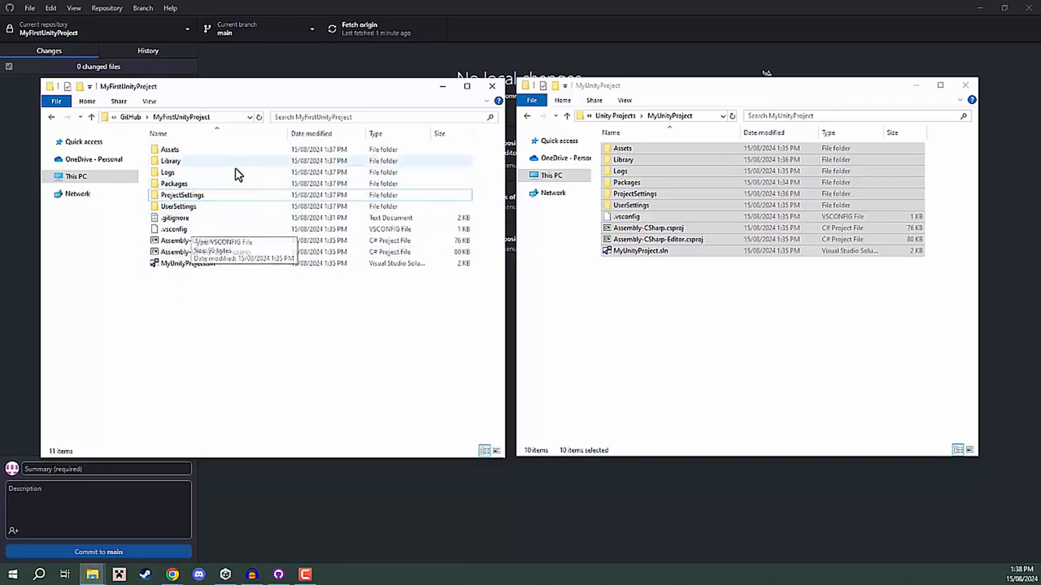
Check the copied project files beside .gitignore in the repository folder and close the source MyUnityProject folder window.
drag(248, 292, 201, 143)
click(202, 143)
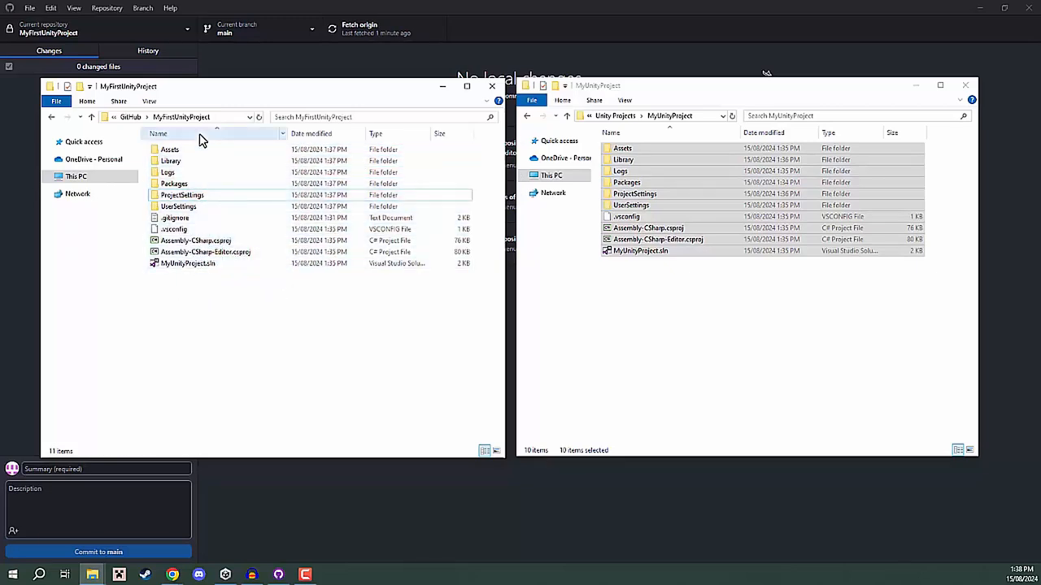
click(180, 220)
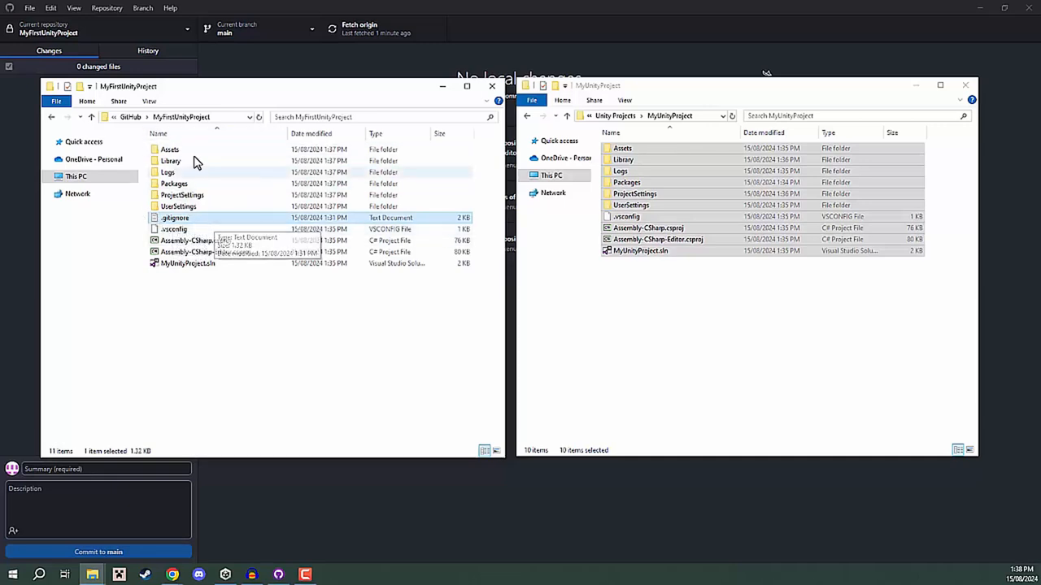
click(714, 315)
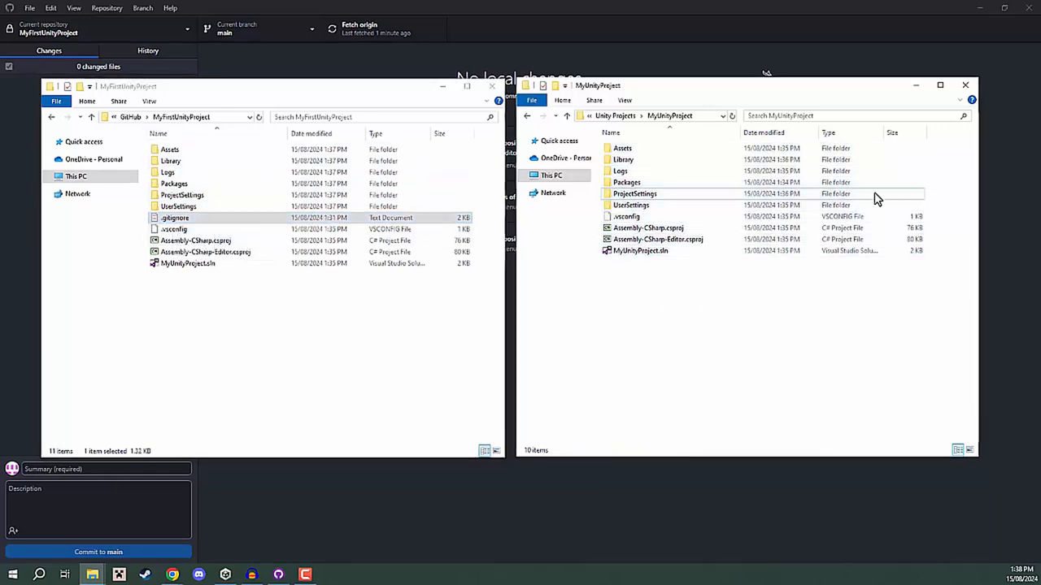
click(961, 86)
click(626, 329)
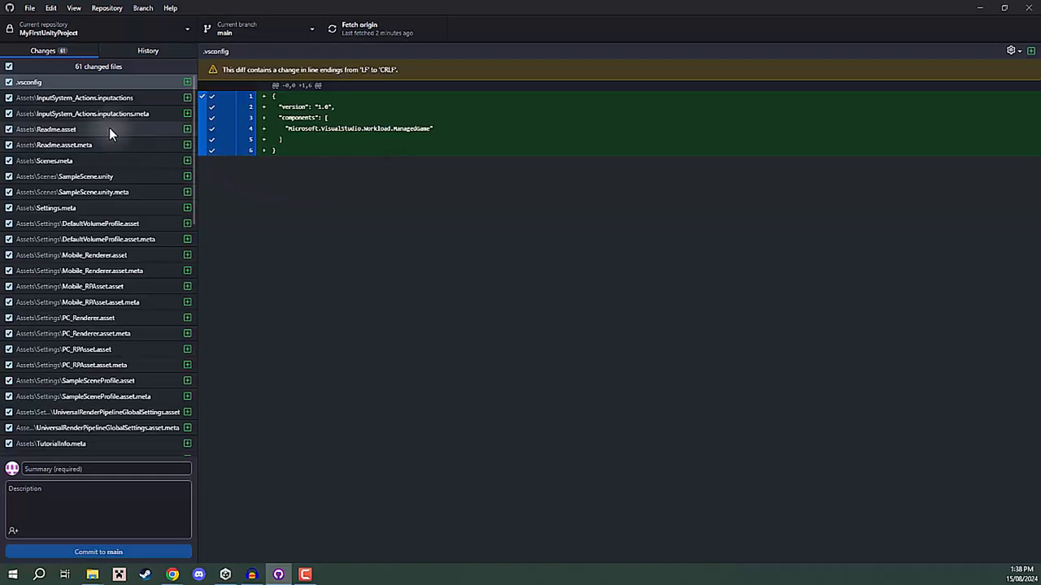
Review the changed files list and examine the diffs of several files, including Settings.meta, Mobile_Renderer.asset and InputManager.asset.
scroll(108, 126, down, 6)
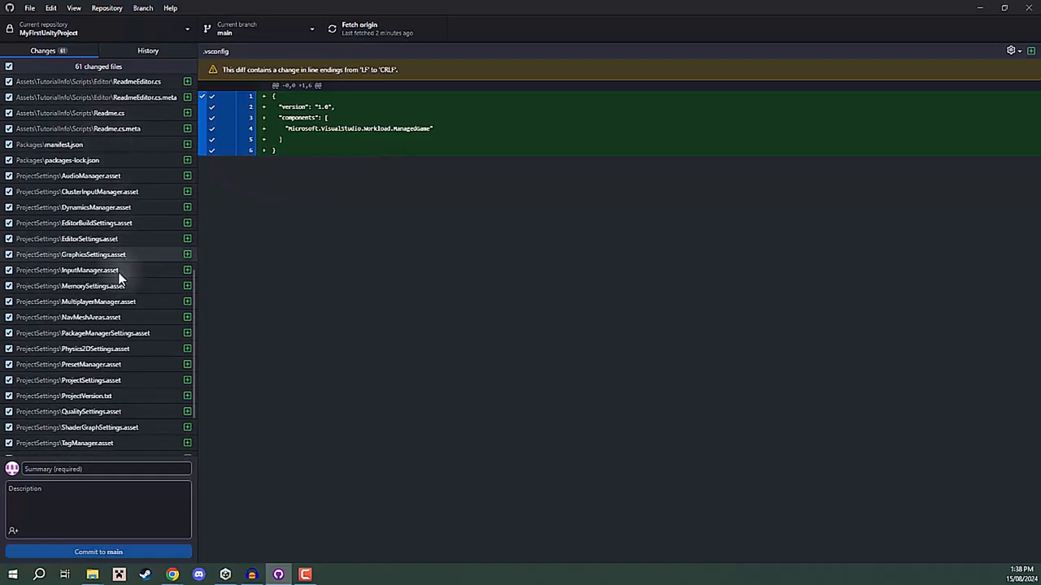
scroll(95, 382, up, 10)
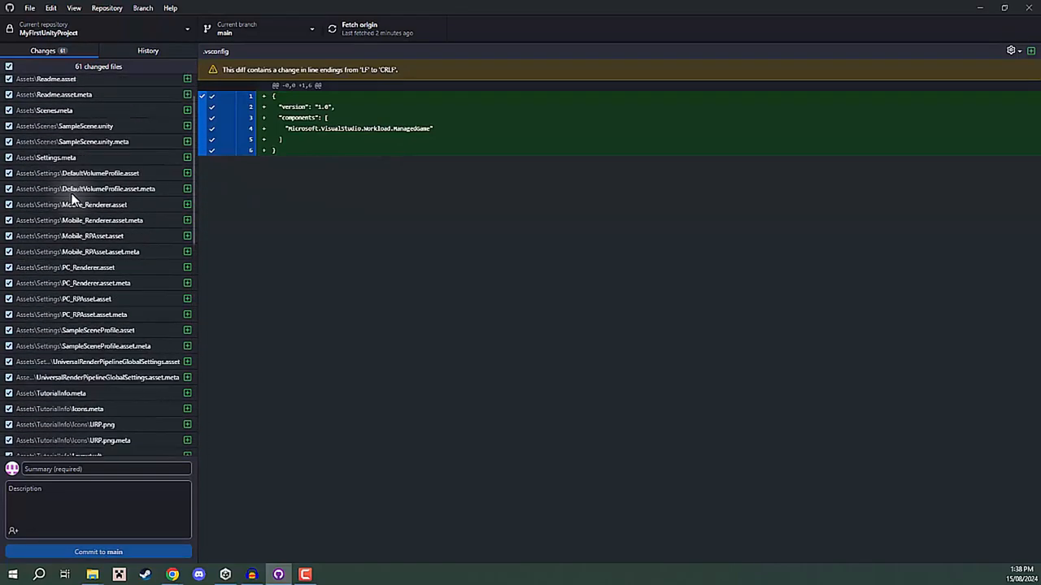
scroll(70, 193, up, 2)
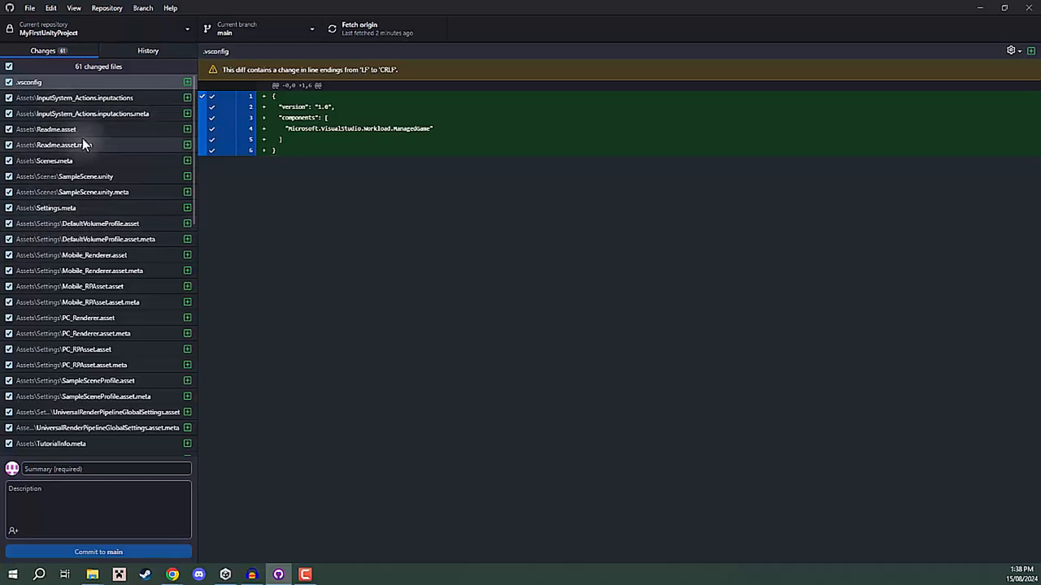
click(79, 97)
click(81, 114)
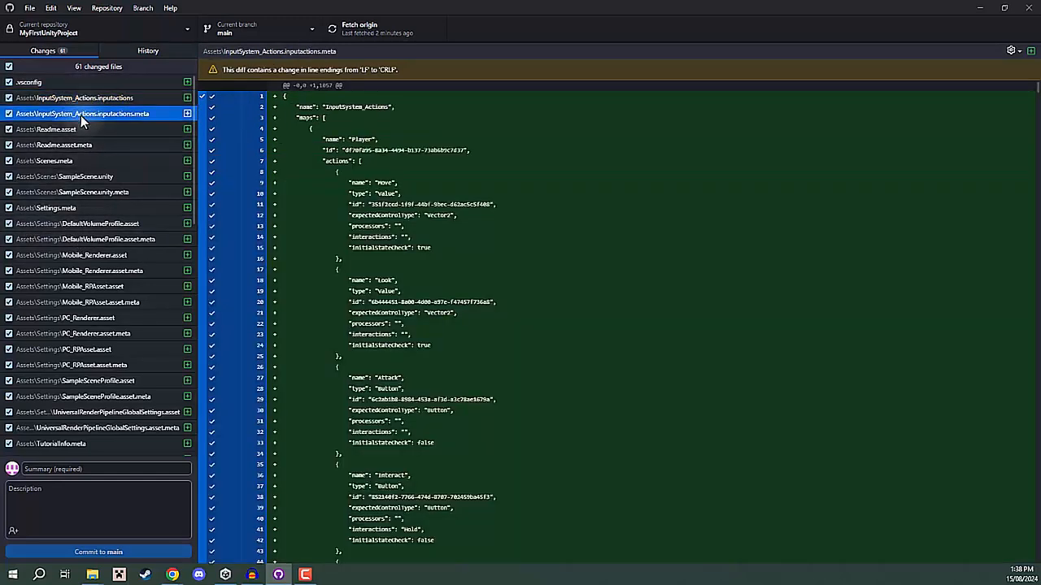
click(79, 162)
click(71, 210)
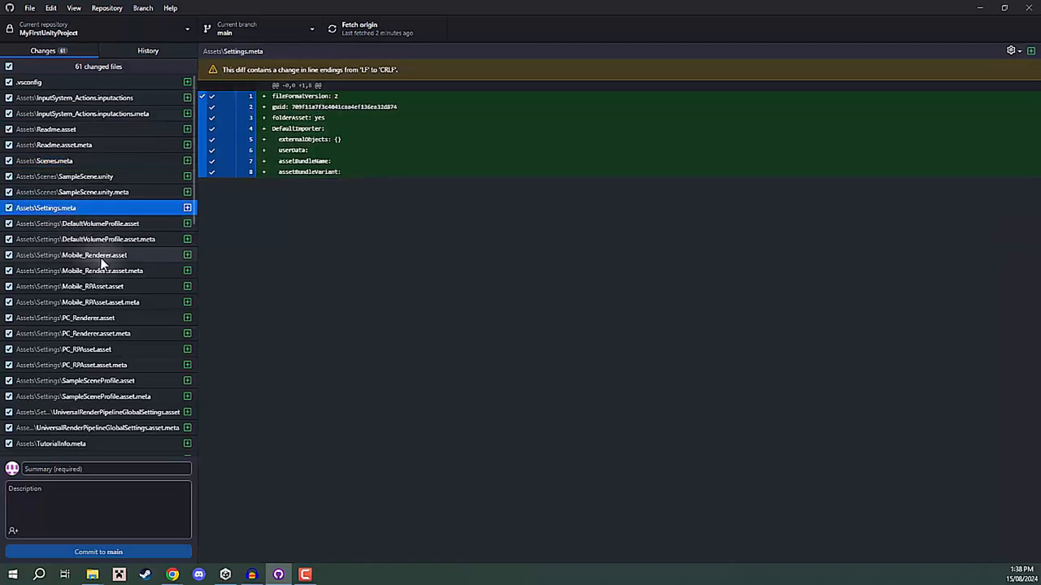
click(96, 255)
scroll(98, 309, down, 3)
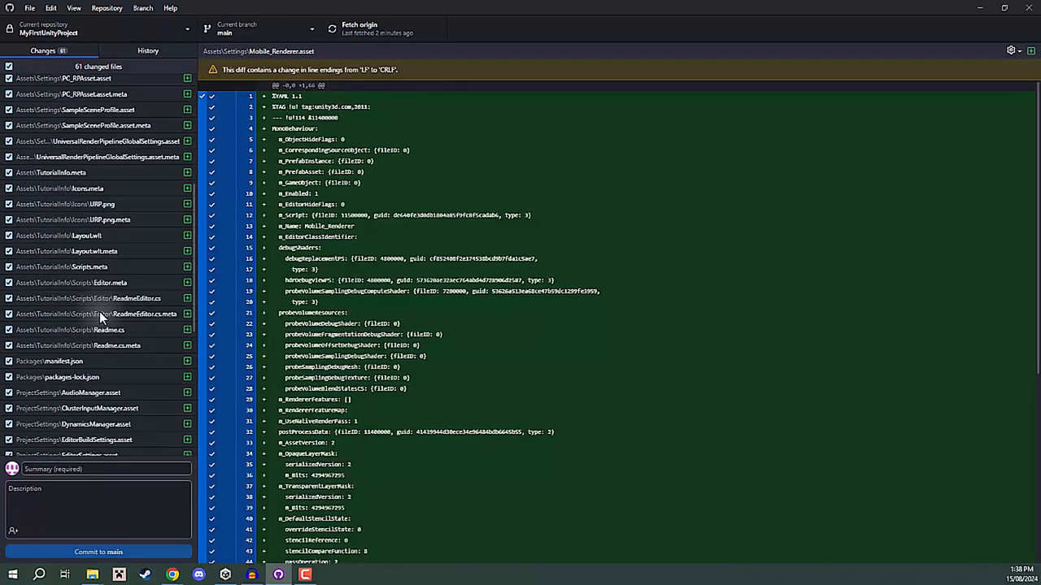
scroll(115, 309, down, 4)
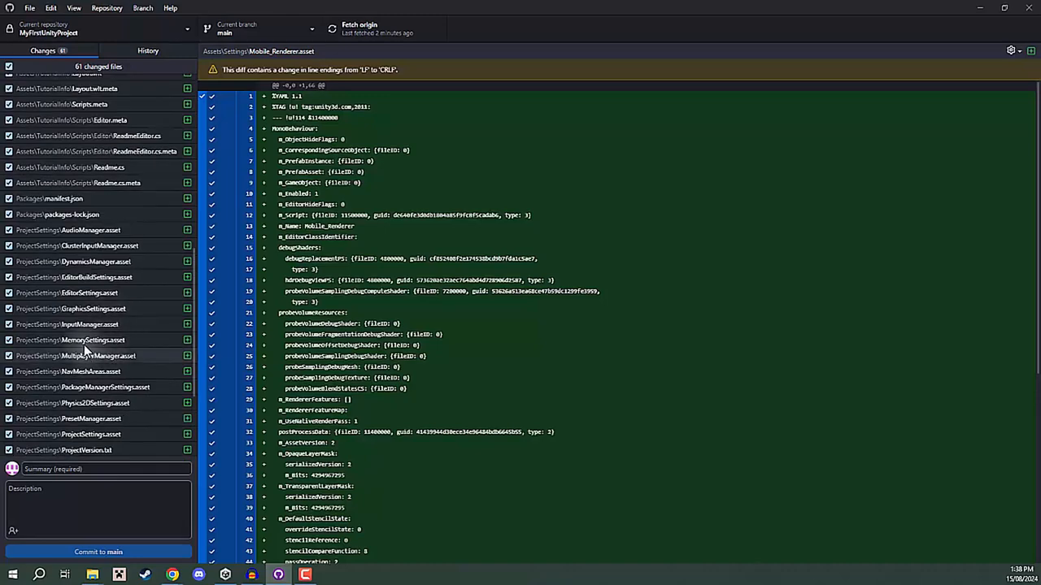
click(87, 325)
scroll(426, 153, down, 15)
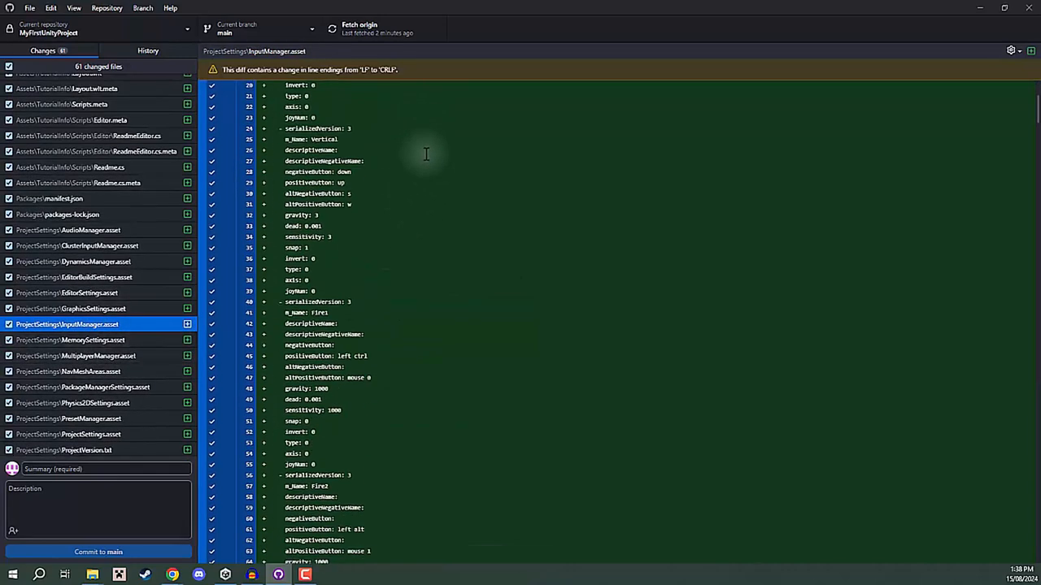
Read through the InputManager.asset diff and check other changed files, including InputSystem_Actions.inputactions and Readme.asset.meta.
scroll(442, 185, down, 20)
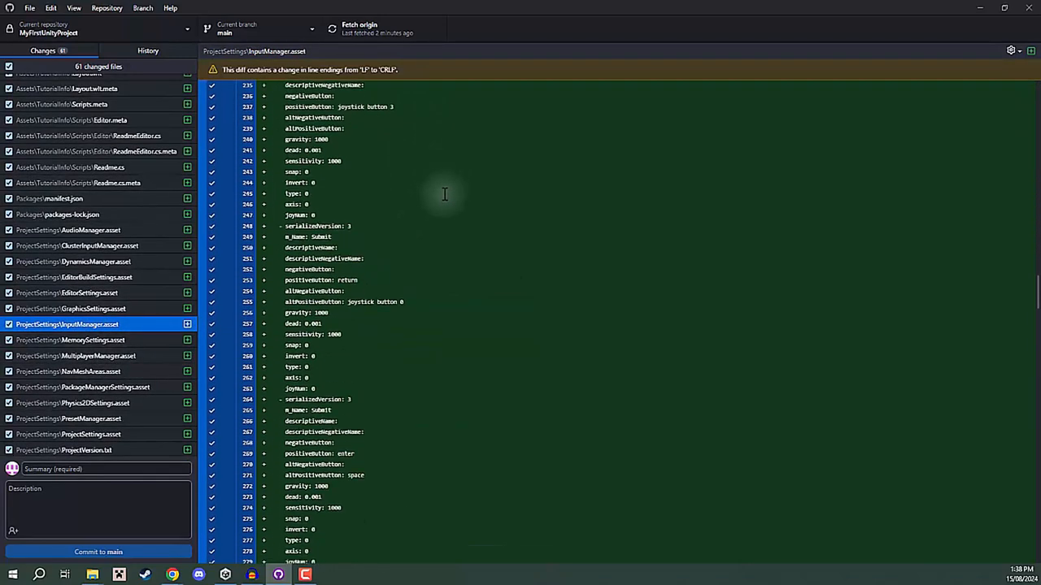
scroll(443, 200, up, 6)
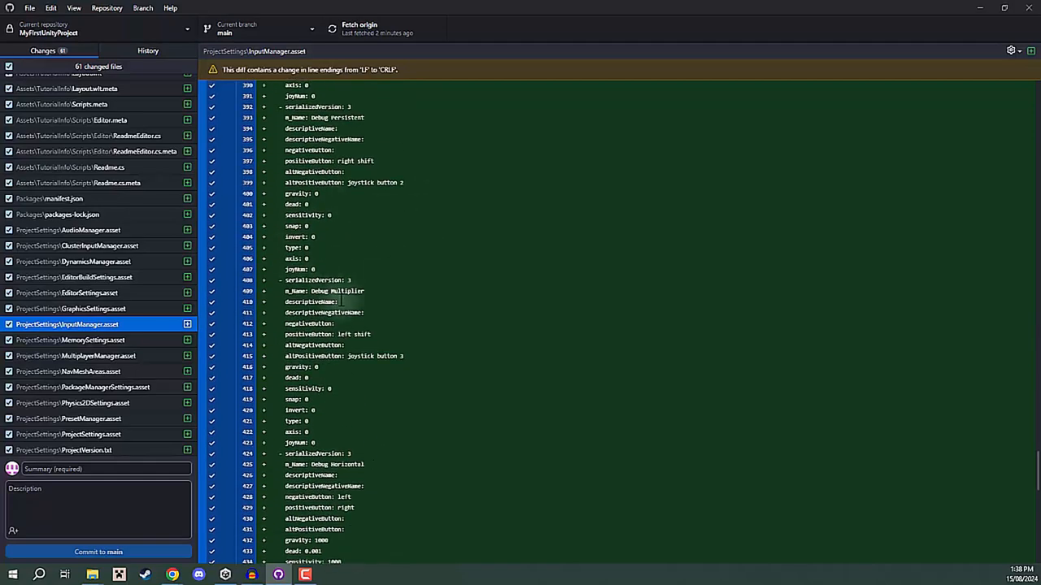
scroll(421, 282, up, 20)
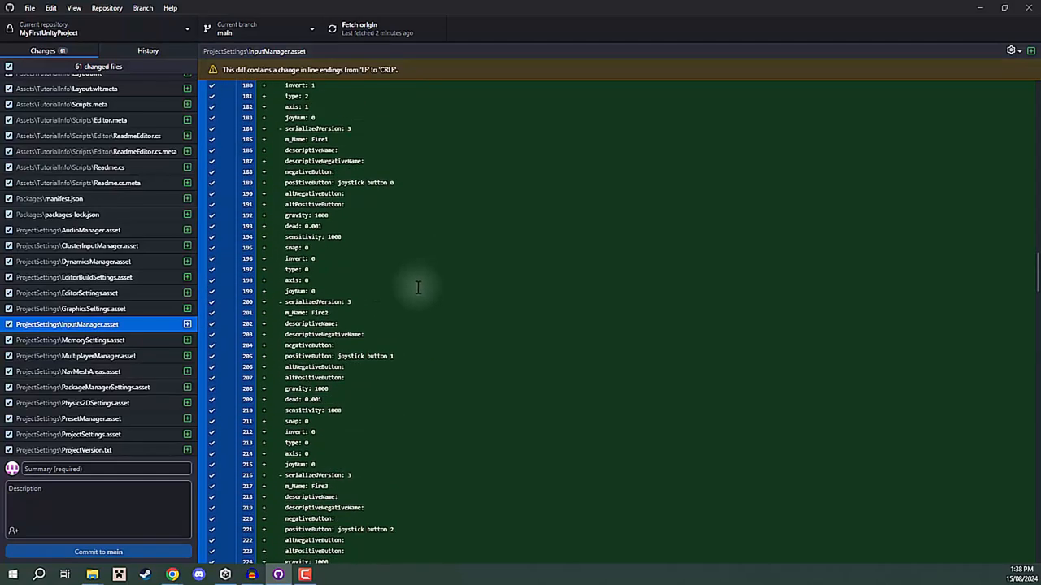
scroll(411, 309, up, 10)
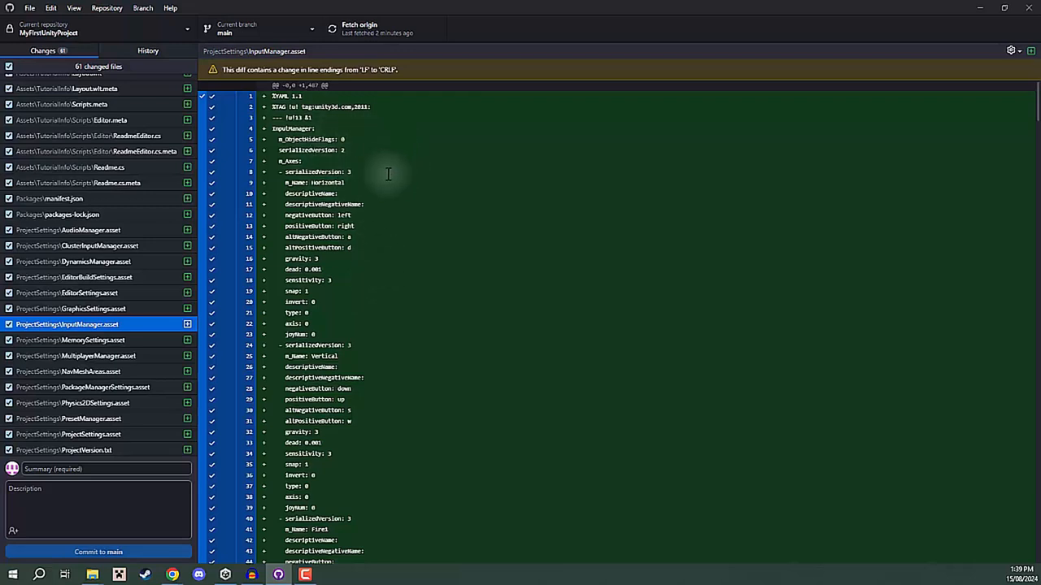
click(150, 153)
click(139, 199)
click(148, 262)
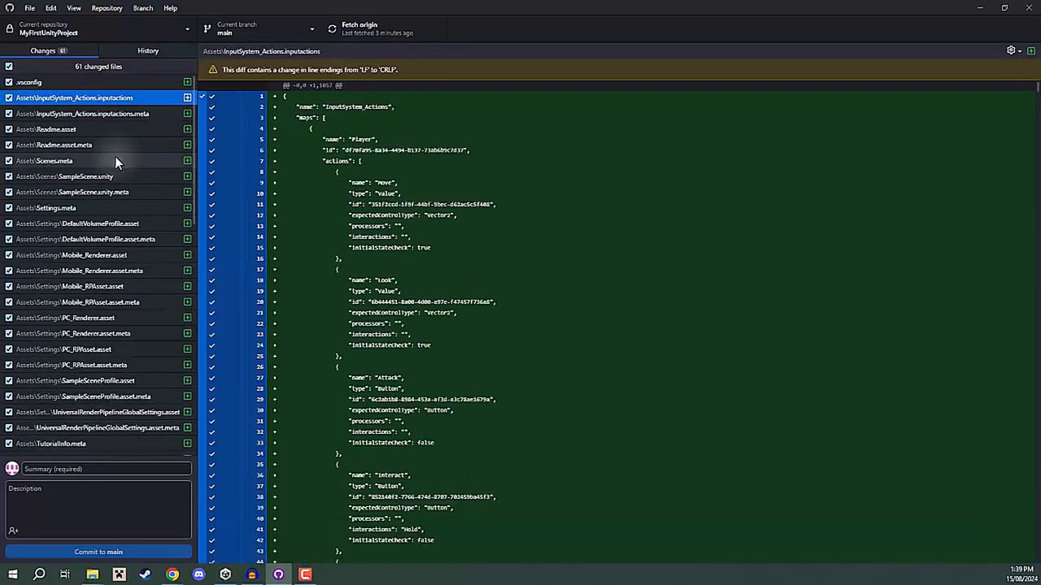
click(117, 143)
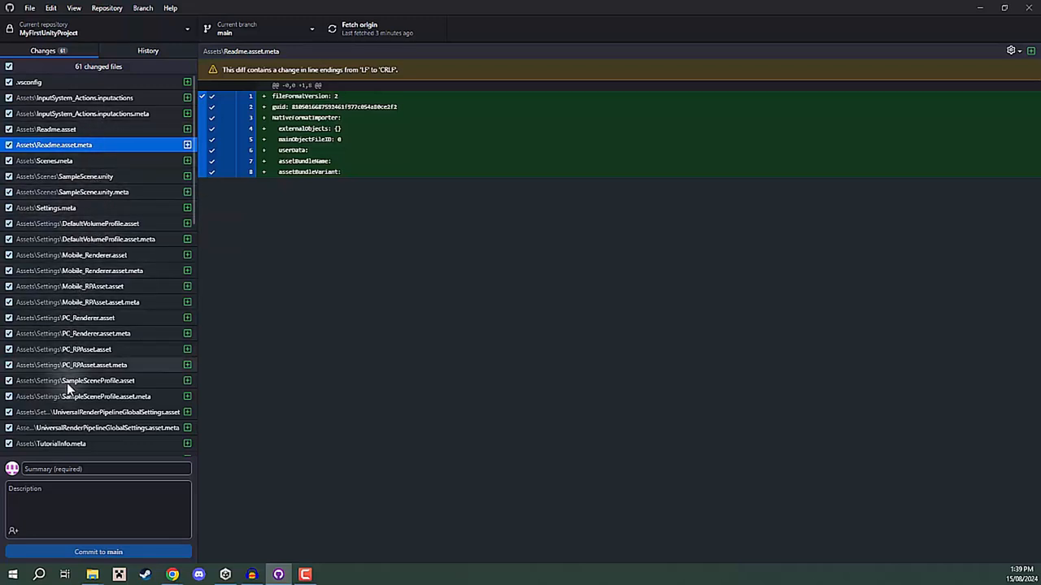
Commit all changed files to the main branch with the summary "Added project to repo", leaving the description empty.
click(49, 469)
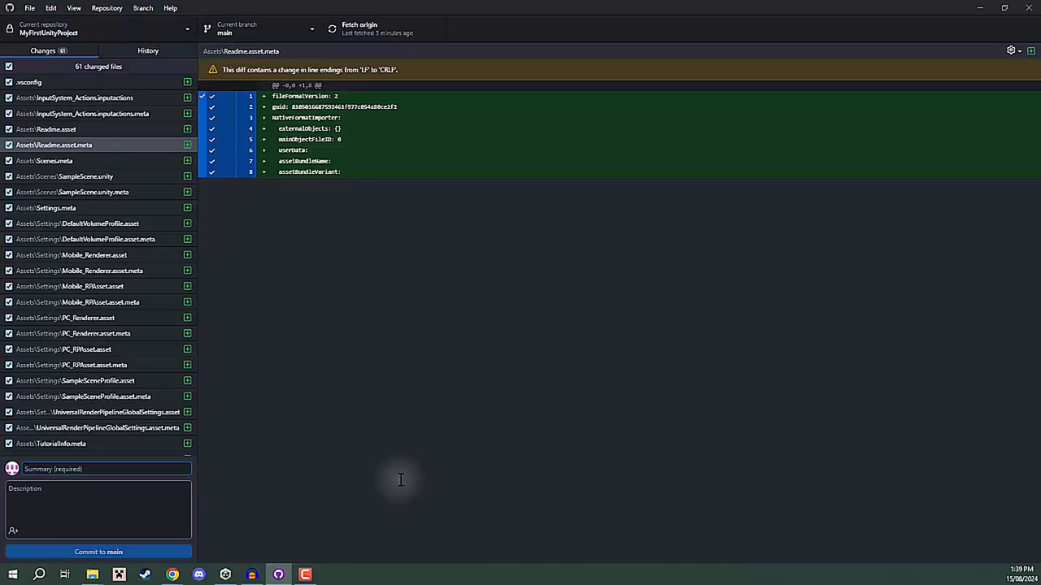
text(Added project to repo)
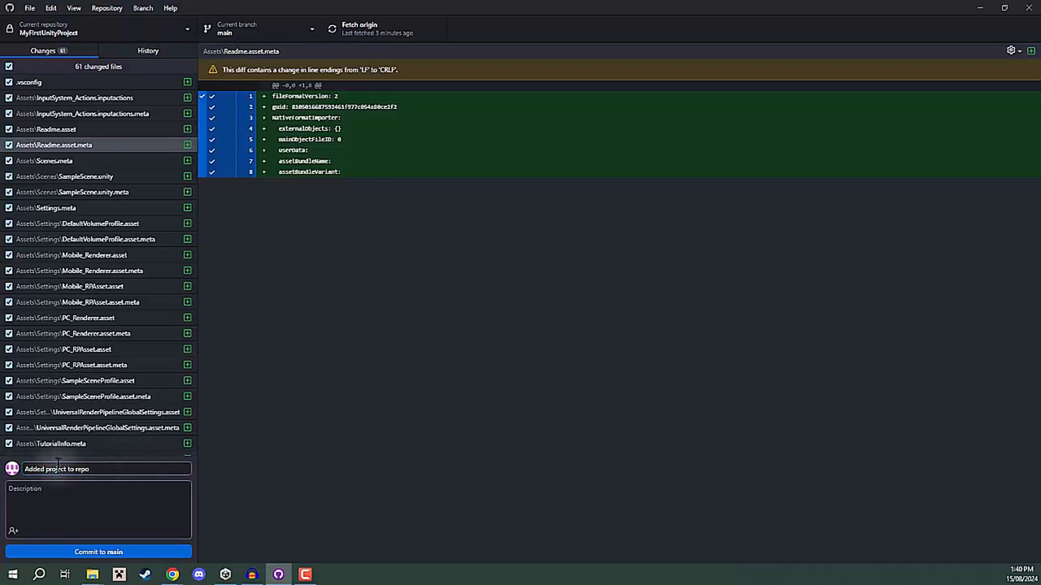
click(31, 501)
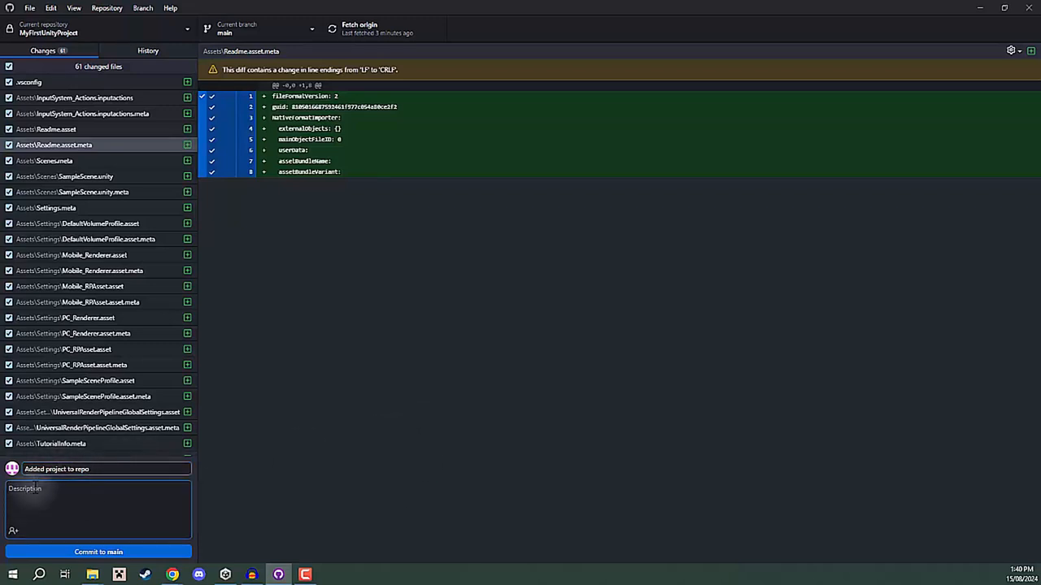
click(95, 553)
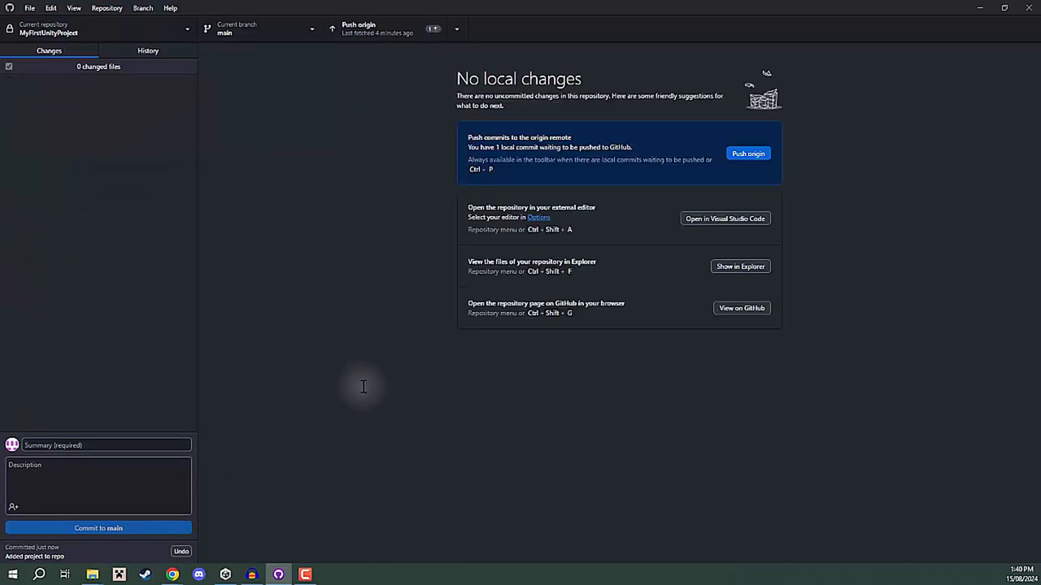
Reload the MyFirstUnityProject repository page on GitHub in Chrome to check its file list, and return to GitHub Desktop.
mouse_move(172, 571)
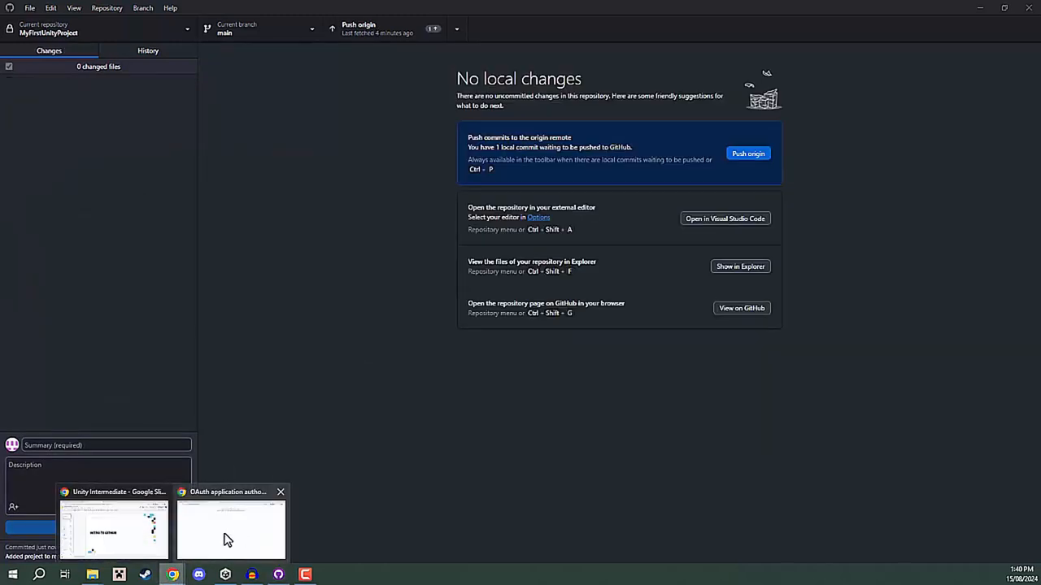
click(228, 540)
click(72, 15)
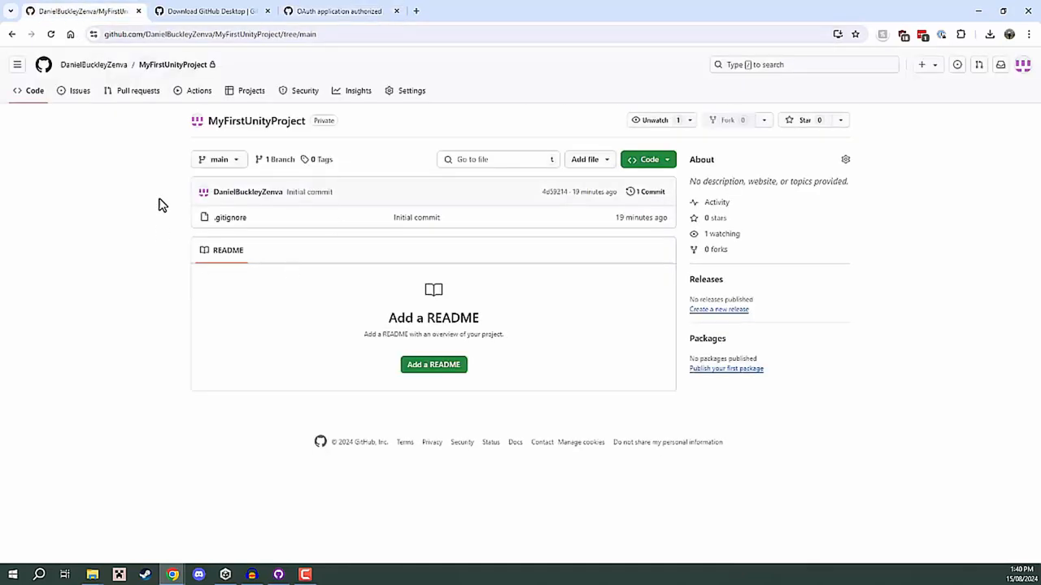
key(ctrl+l)
key(Return)
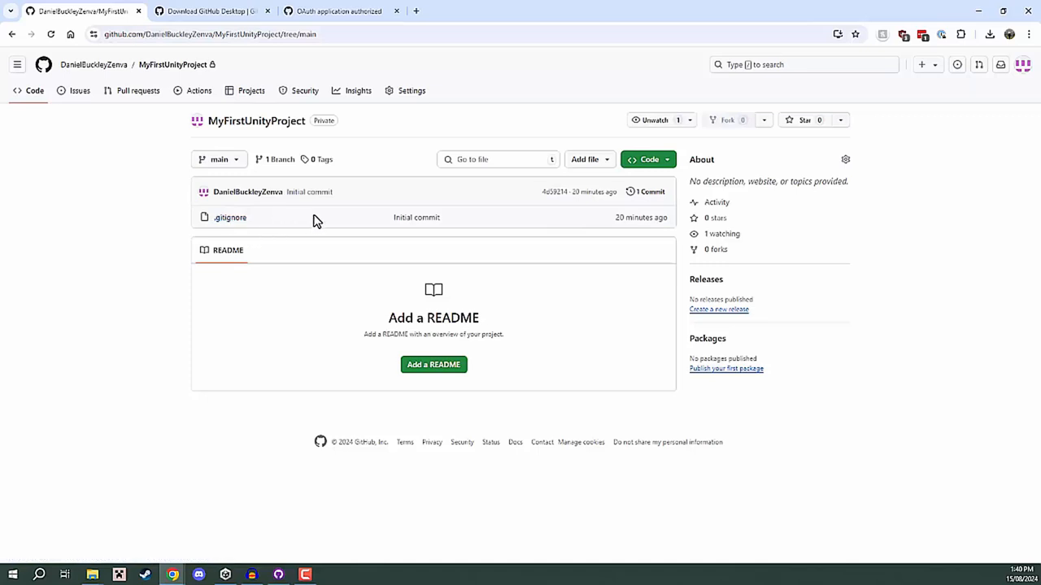
click(981, 11)
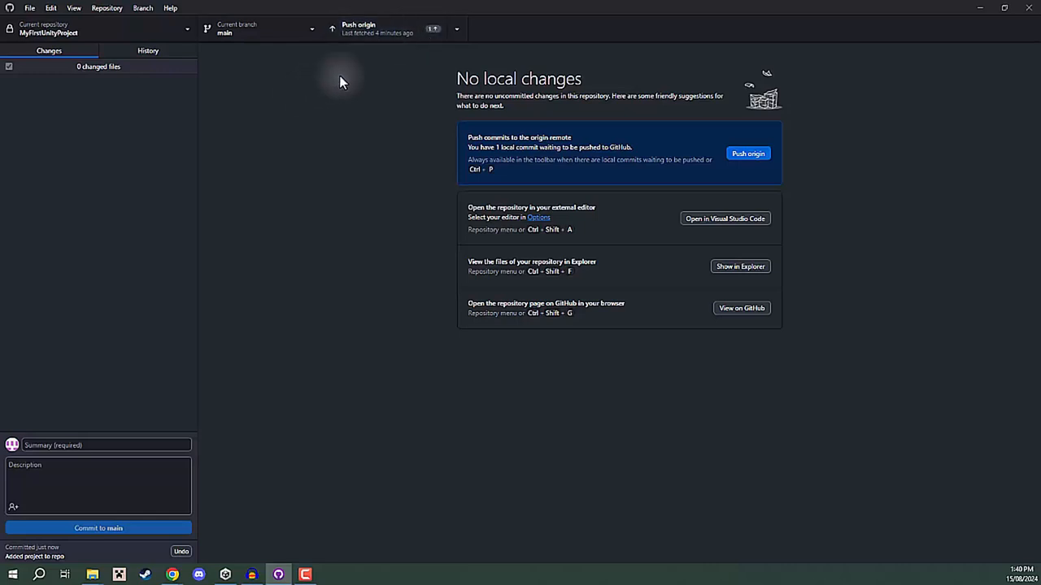
Push the local commit to origin and switch to the MyFirstUnityProject repository page in Chrome.
click(374, 33)
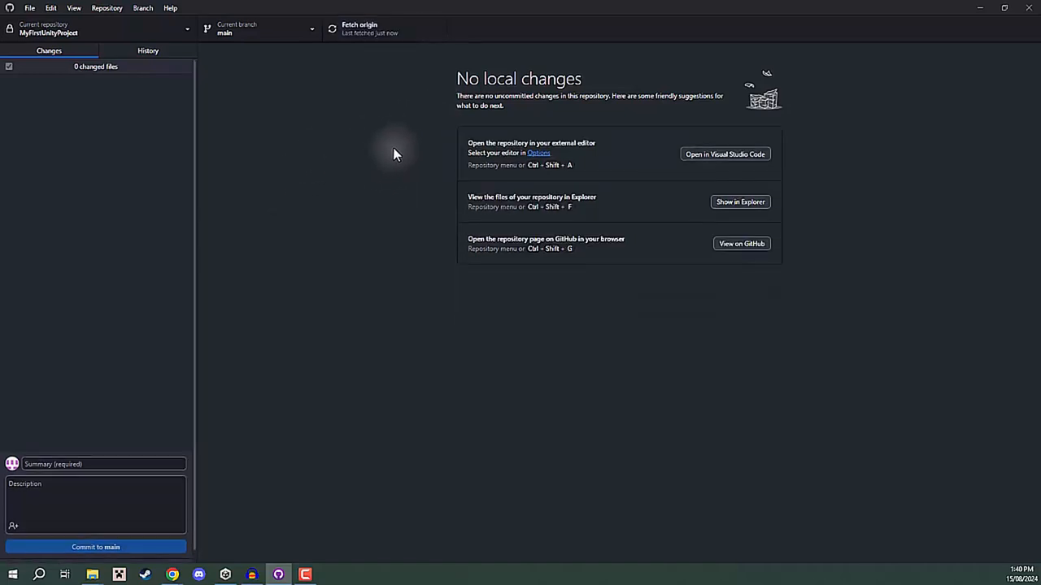
mouse_move(172, 575)
click(216, 536)
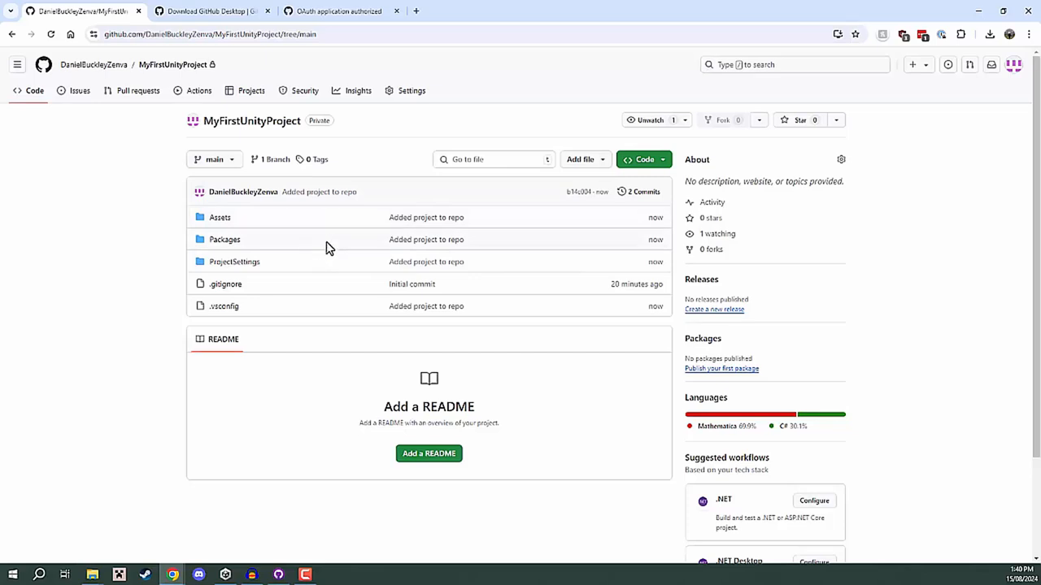
Browse the pushed files through Assets and Settings to DefaultVolumeProfile.asset, return to the repository root, and minimize the browser.
click(220, 219)
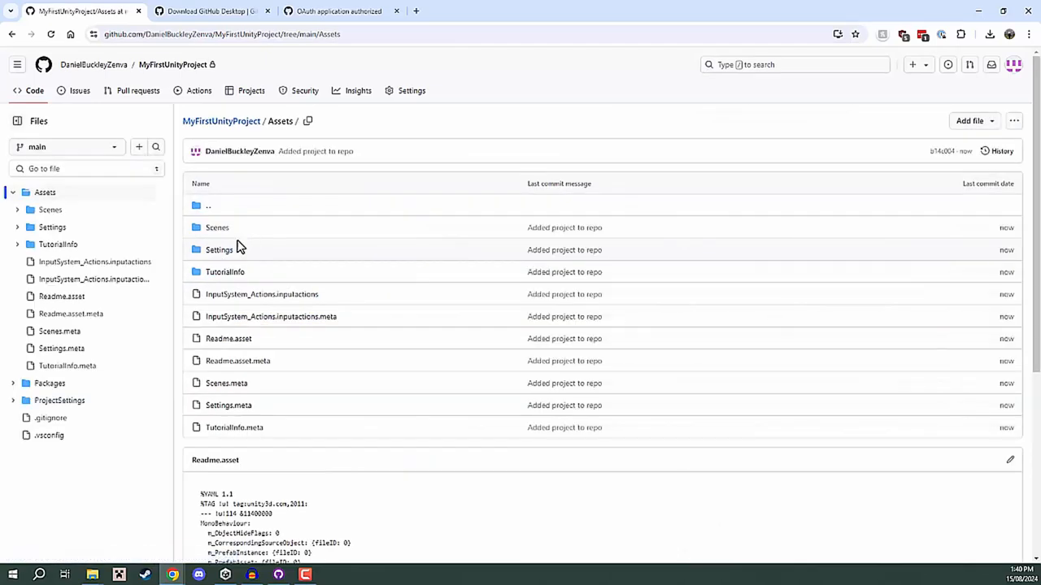
click(220, 251)
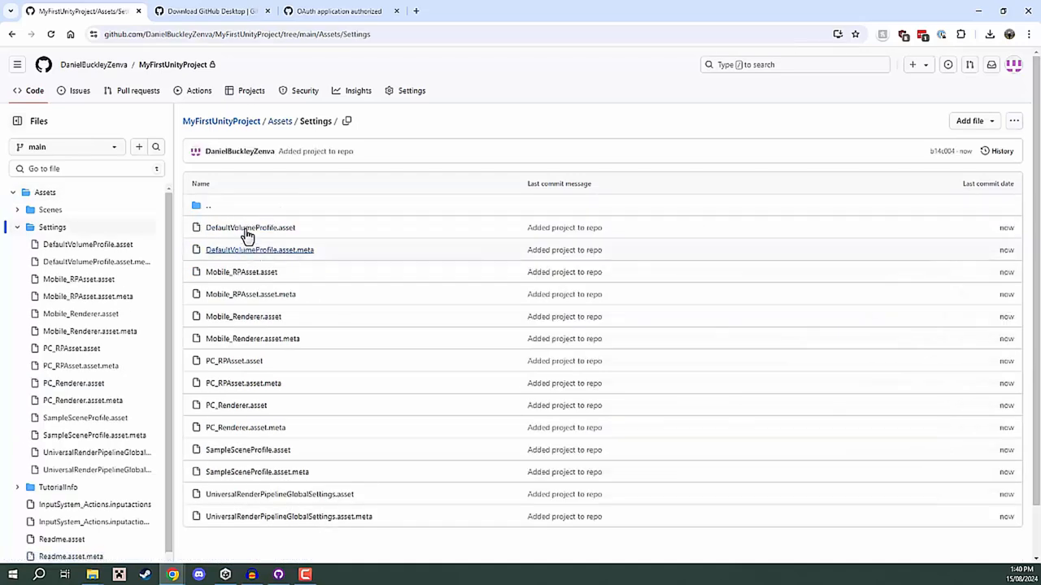
click(244, 231)
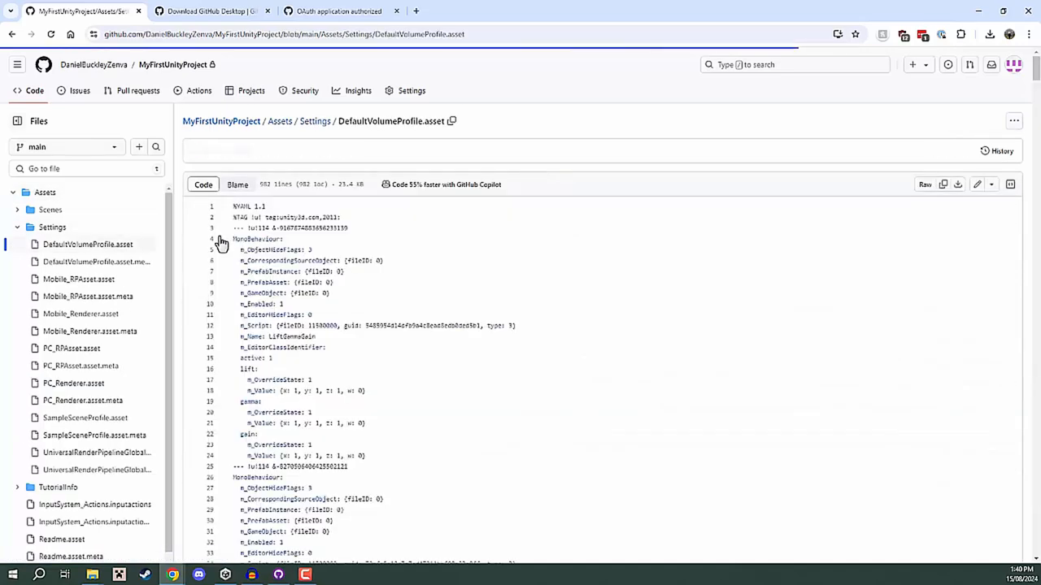
scroll(338, 326, down, 5)
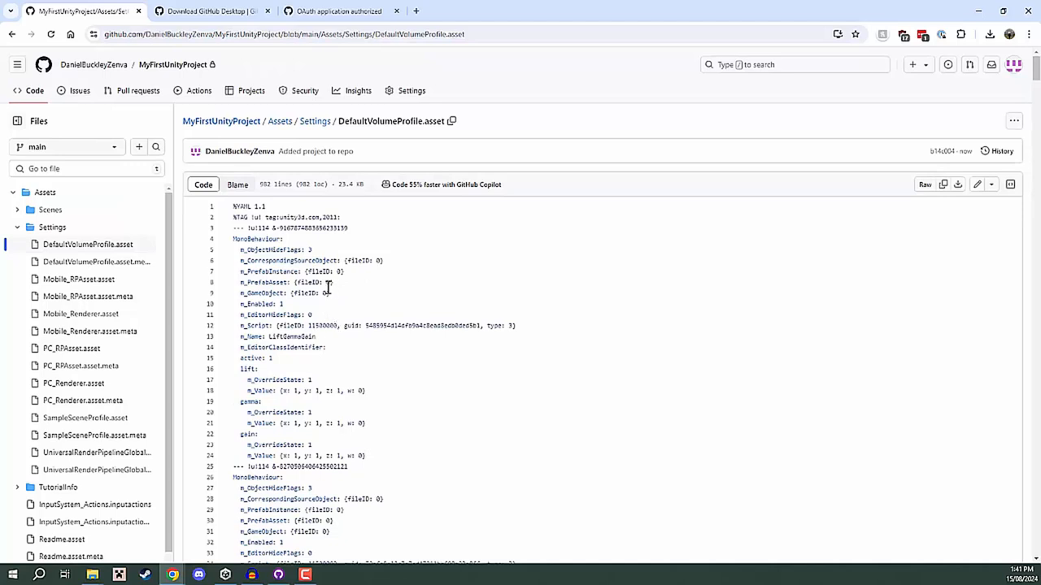
click(234, 122)
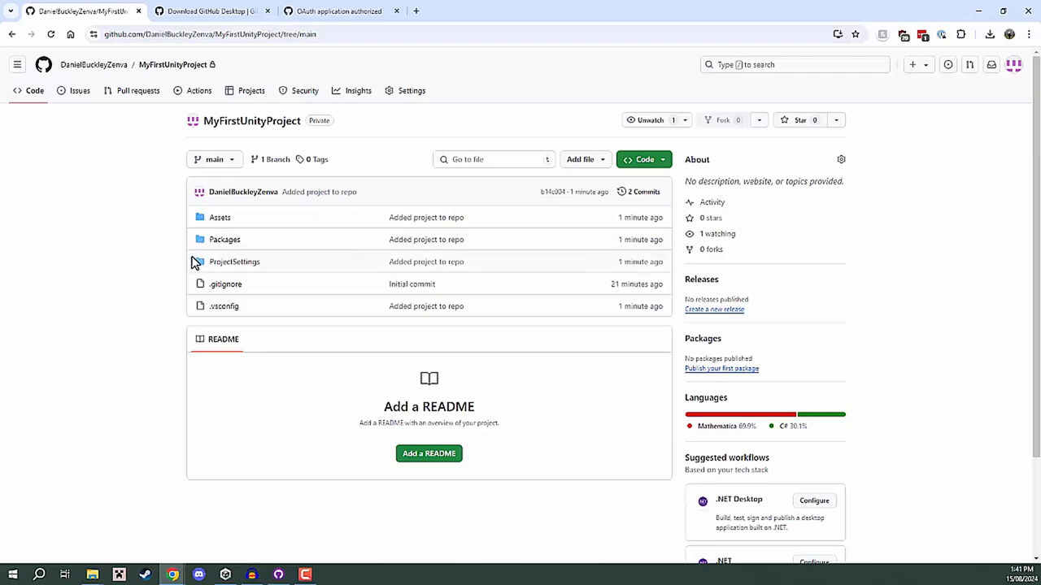
click(978, 11)
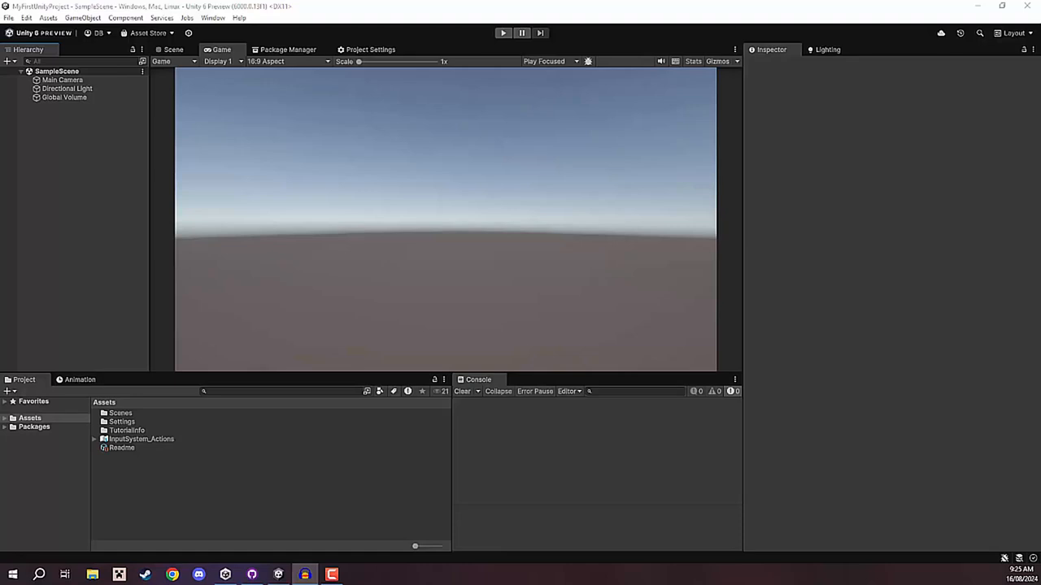
Create a MonoBehaviour script named Player in the Assets folder of the Unity project.
click(950, 226)
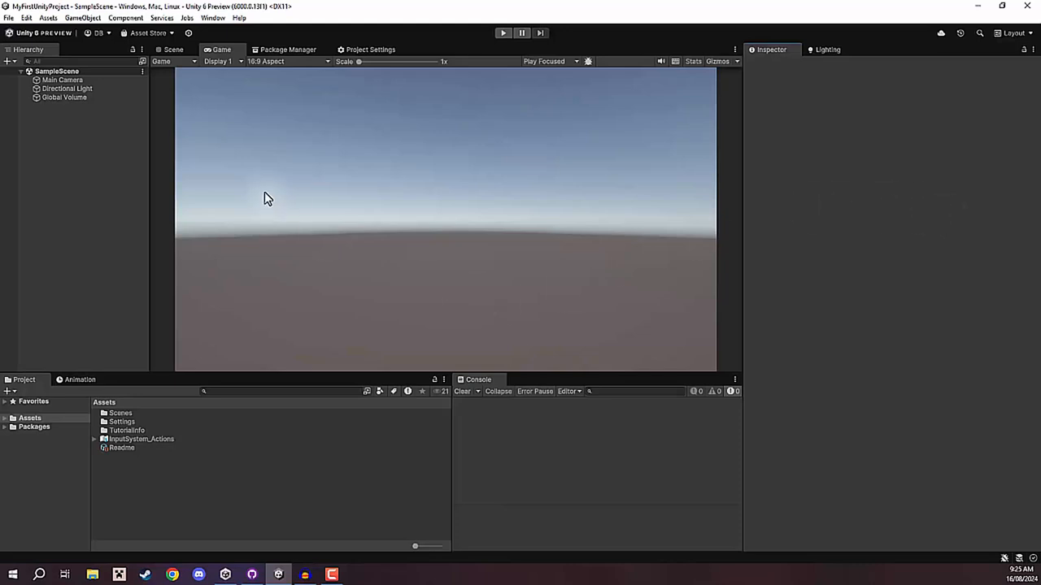
right_click(118, 467)
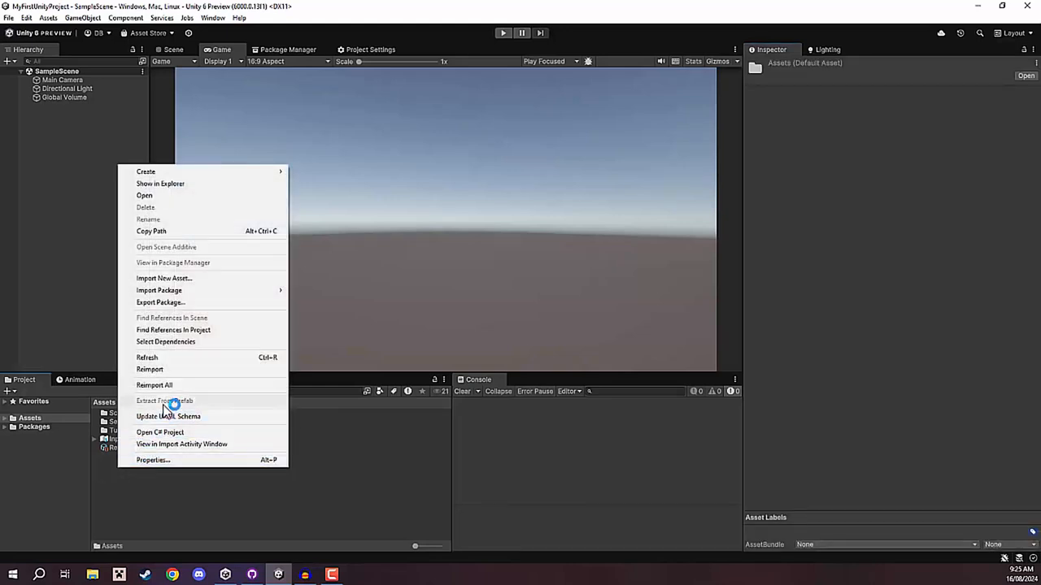
mouse_move(210, 172)
click(374, 196)
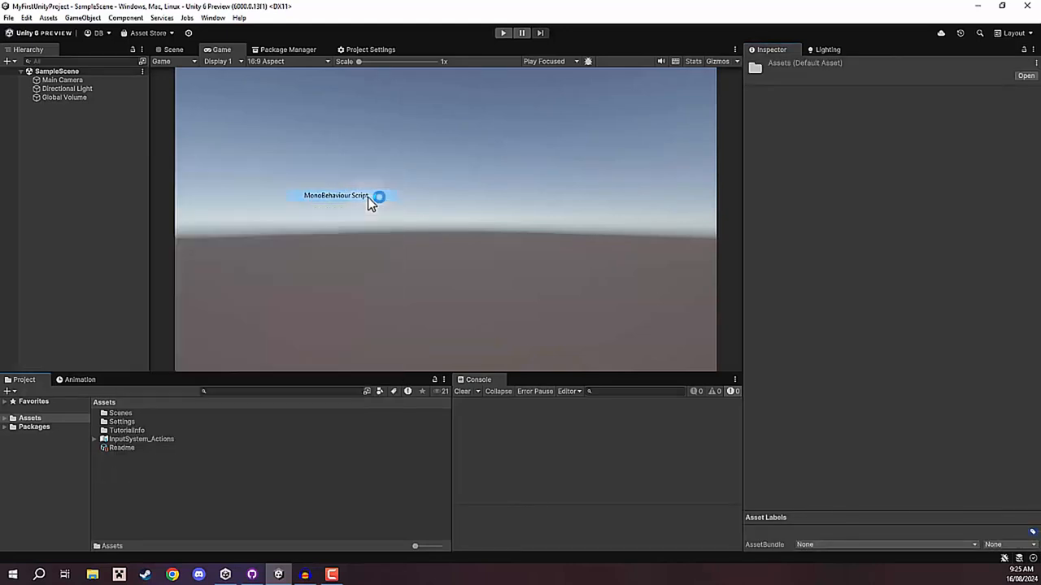
text(Player)
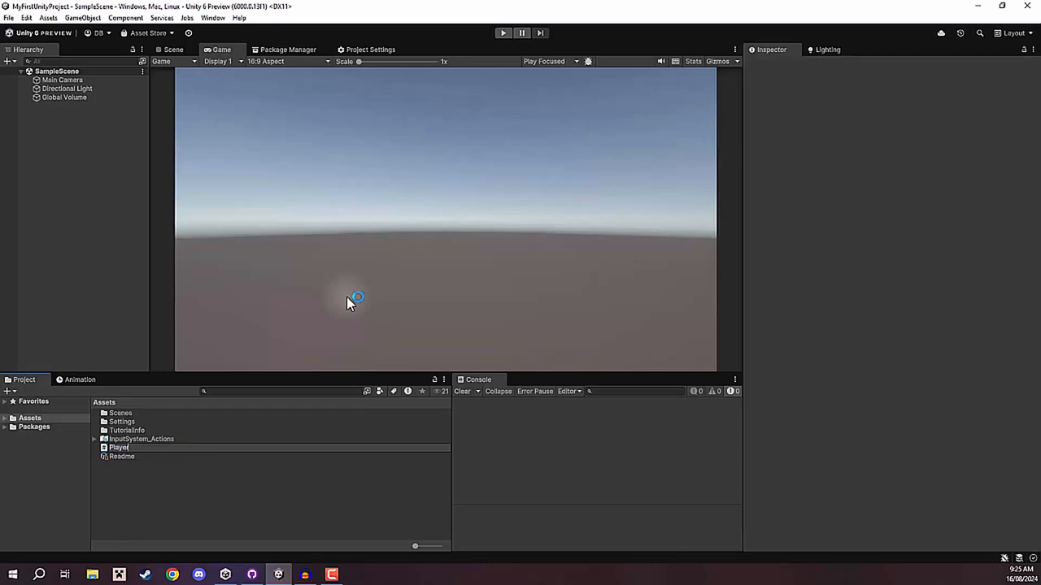
key(Return)
Add a 3D cube to SampleScene and open the Player script attached to it for editing.
click(81, 123)
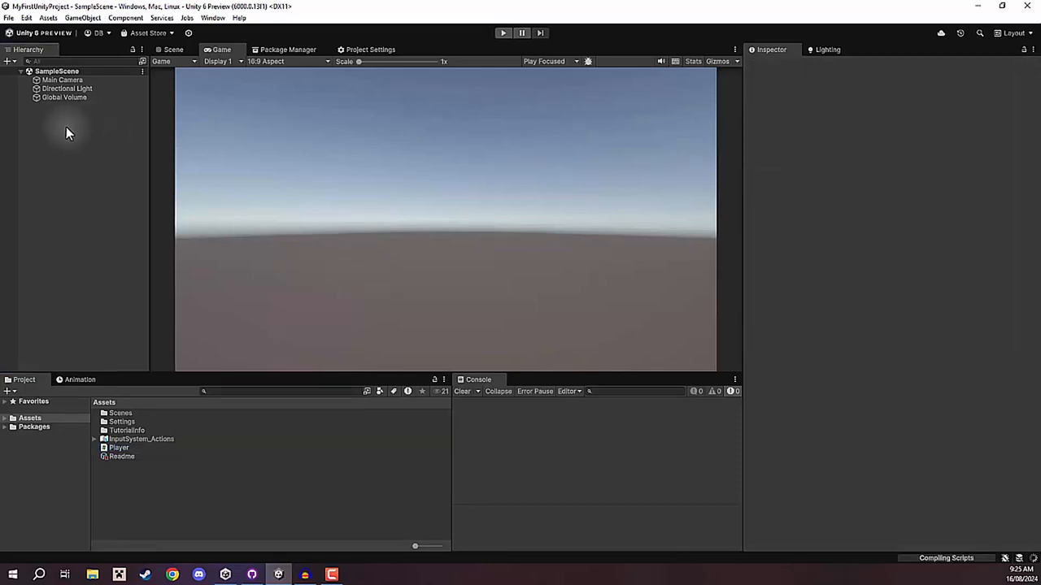
right_click(42, 116)
mouse_move(81, 317)
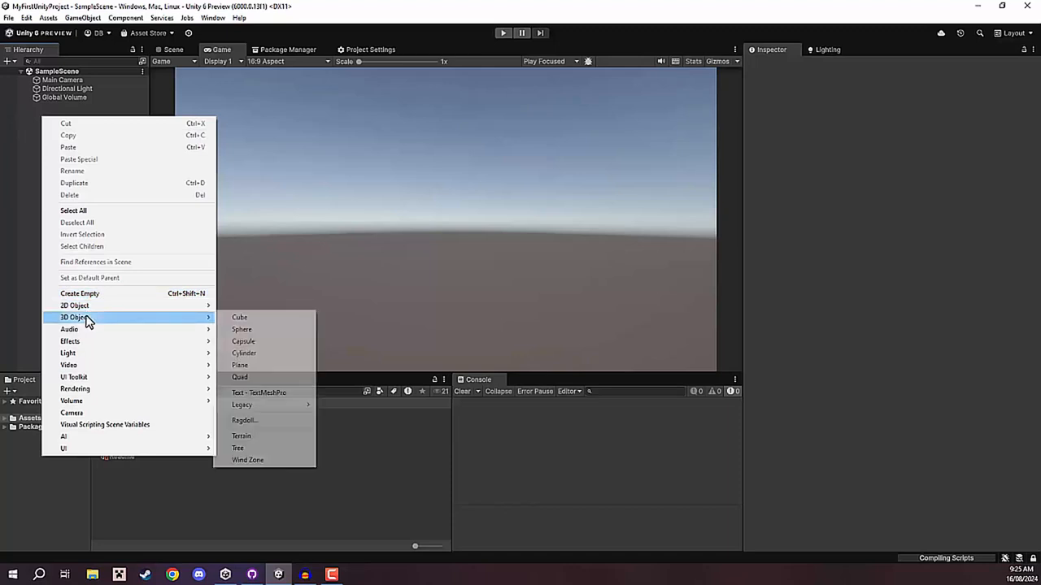
click(255, 318)
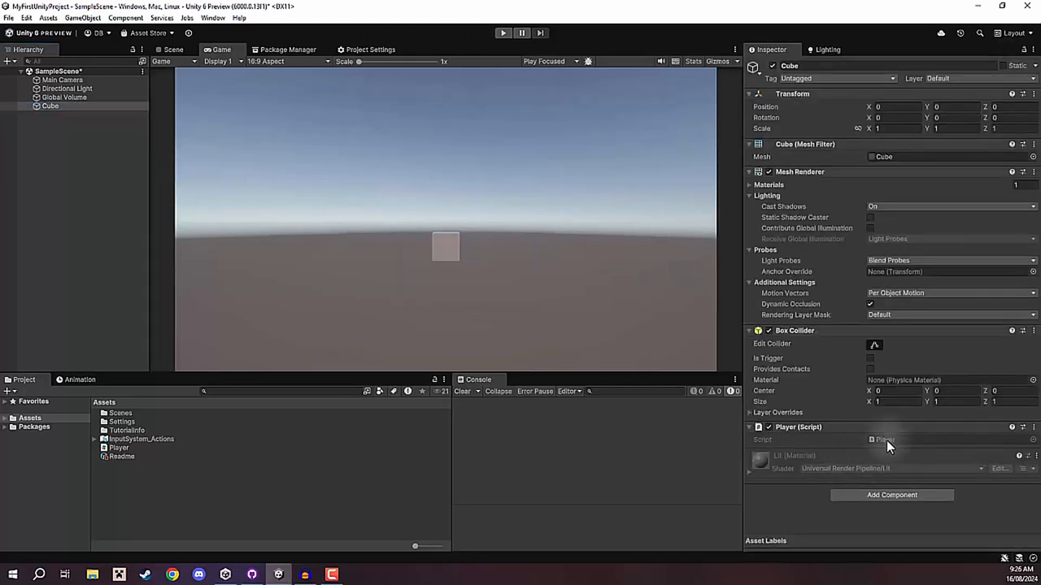
double_click(886, 440)
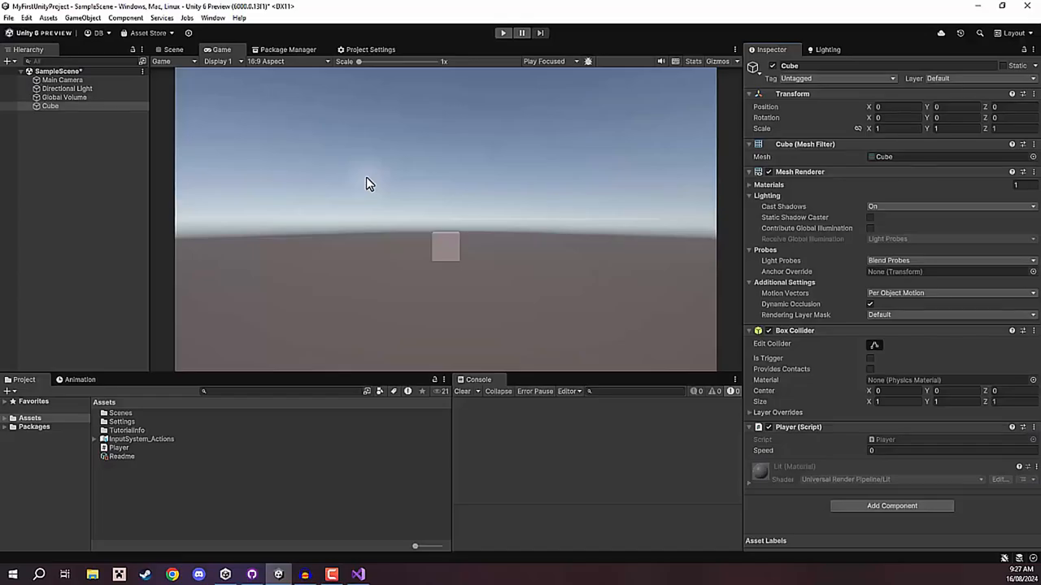
Set the Speed of the cube's Player script component to 5.
click(935, 451)
text(5)
key(Return)
Run the game, move the cube in different directions to test the Player script, and stop Play mode.
click(504, 33)
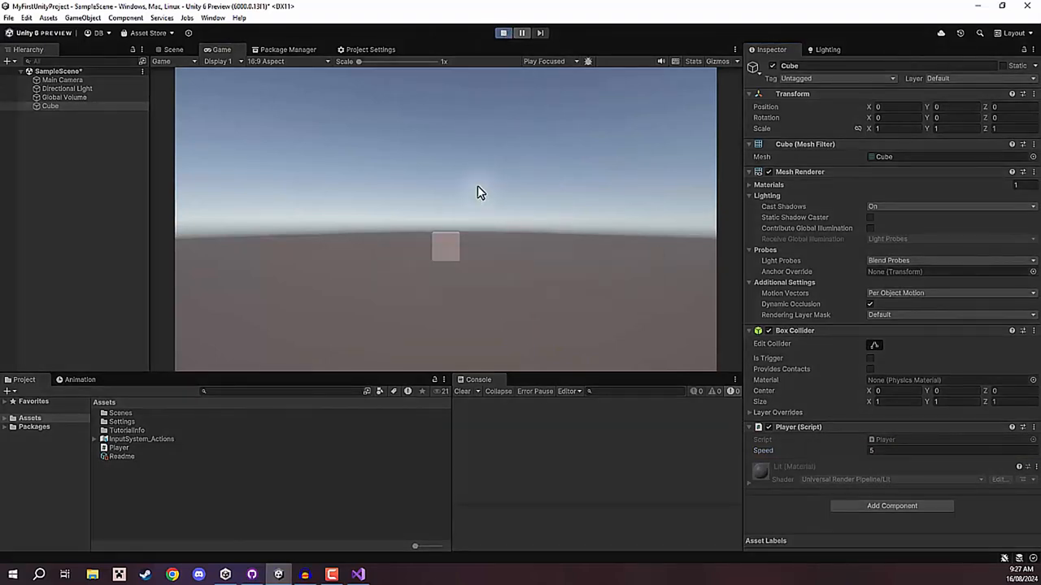
key(a)
key(s)
key(d)
key(w)
key(d)
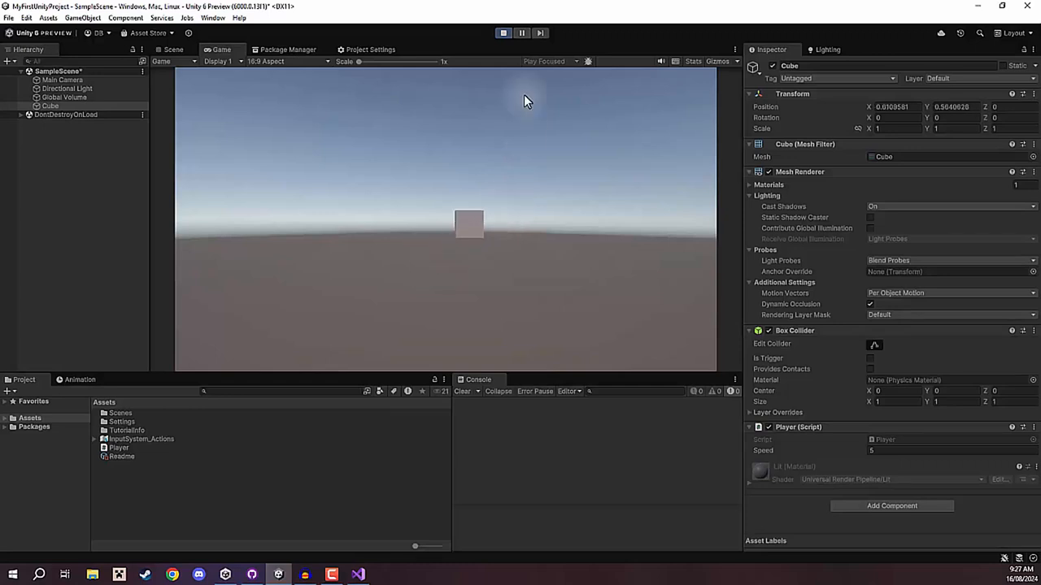
key(a)
key(d)
click(505, 33)
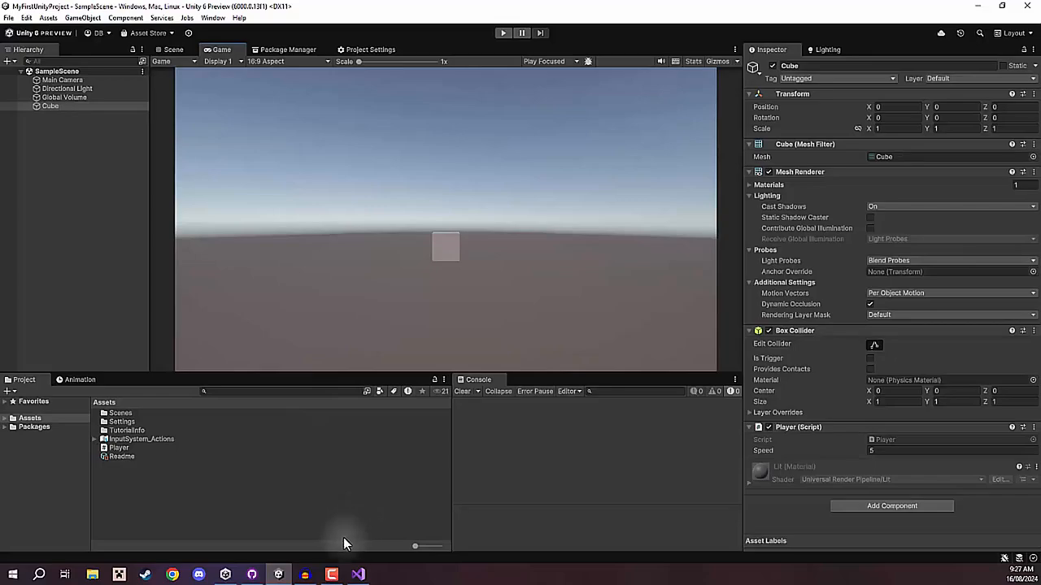
Switch to GitHub Desktop and view the diff of the new Player.cs file among the changed files.
click(251, 574)
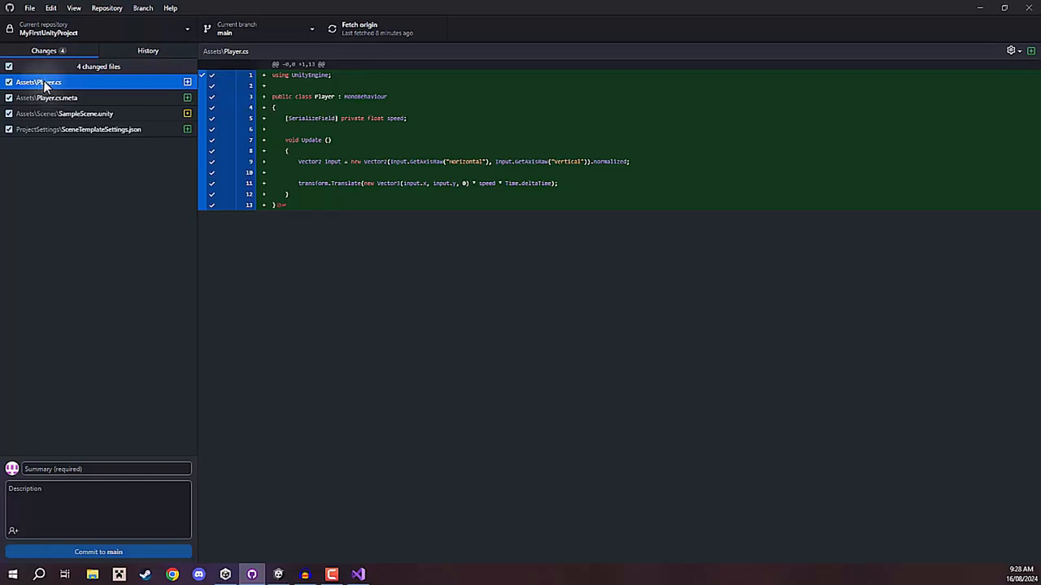
click(309, 155)
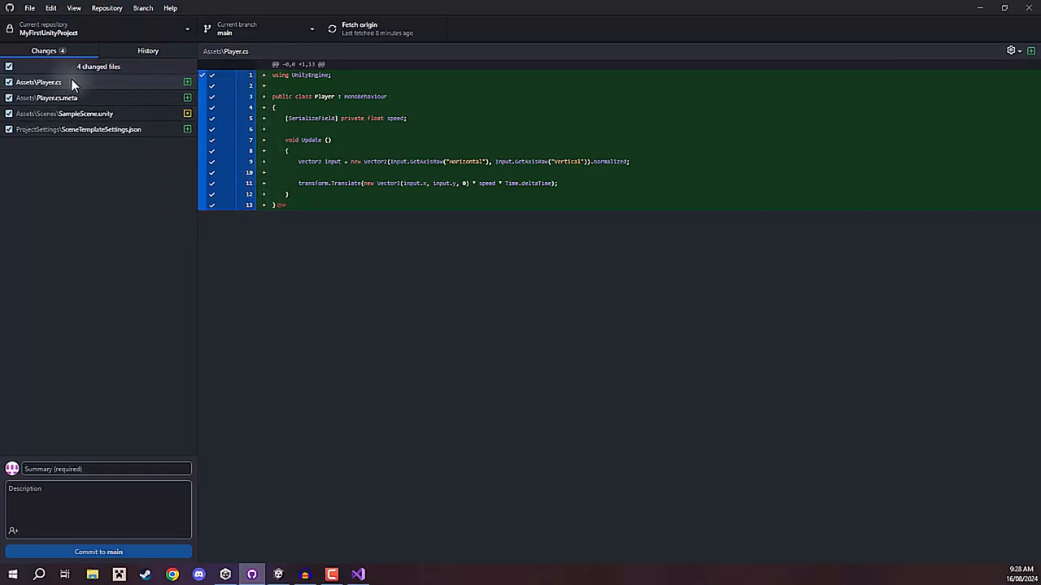
Review the diffs of SampleScene.unity and Player.cs among the changed files.
click(166, 115)
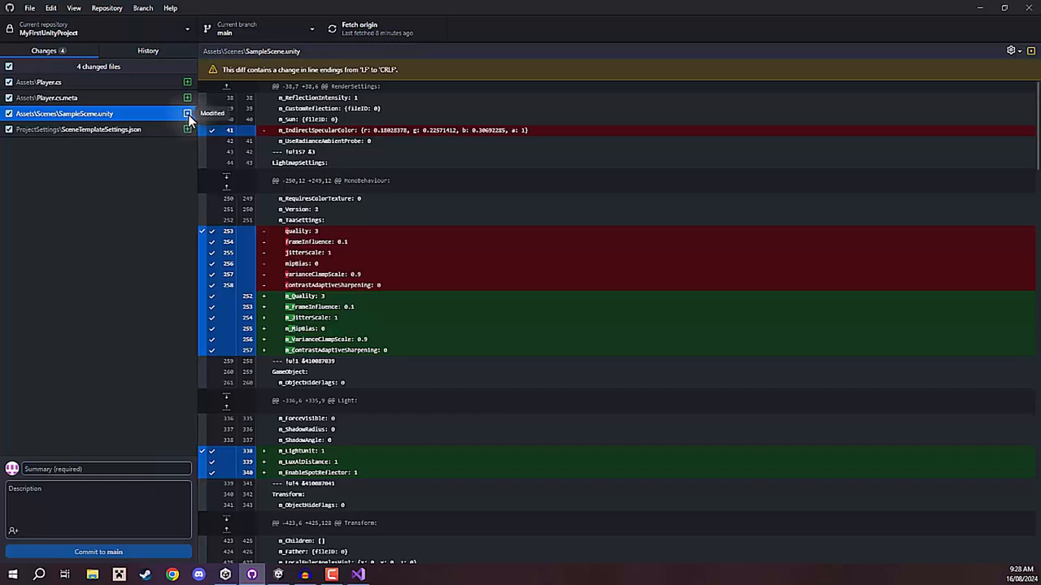
click(97, 87)
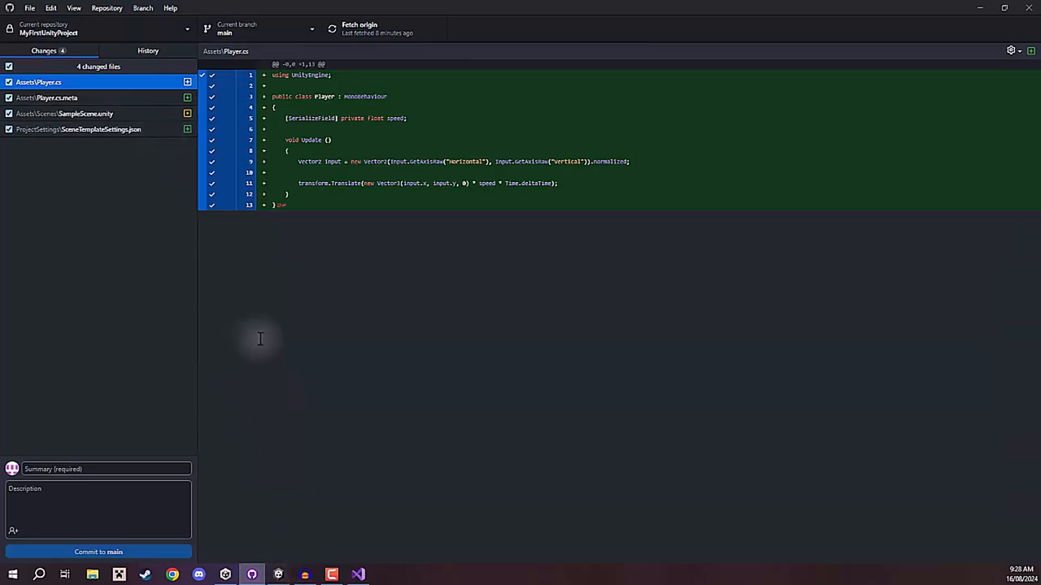
Switch to Unity and delete the Readme asset from the Assets folder, then view the Readme.asset diff in GitHub Desktop.
click(278, 575)
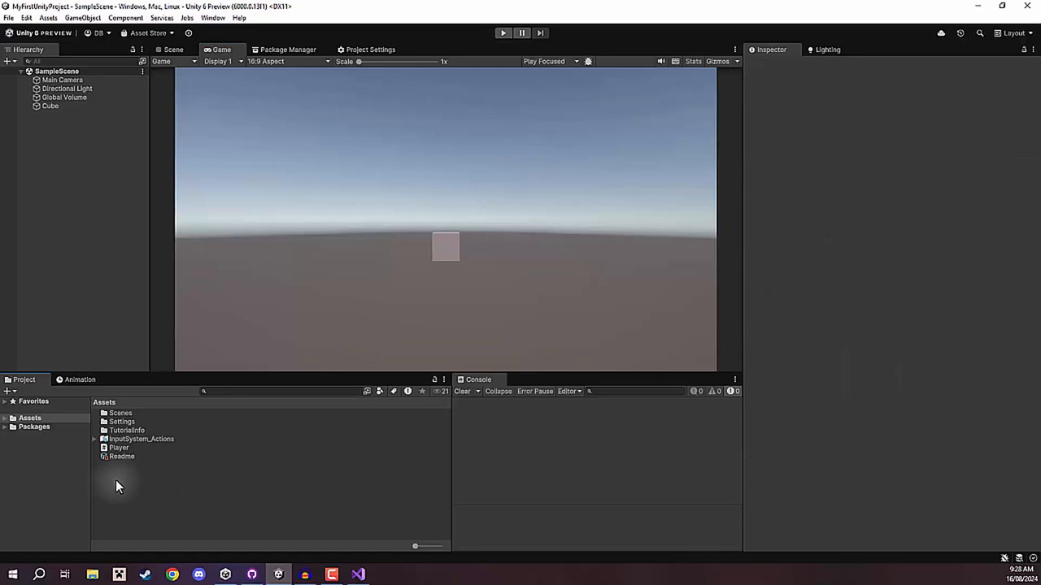
click(118, 459)
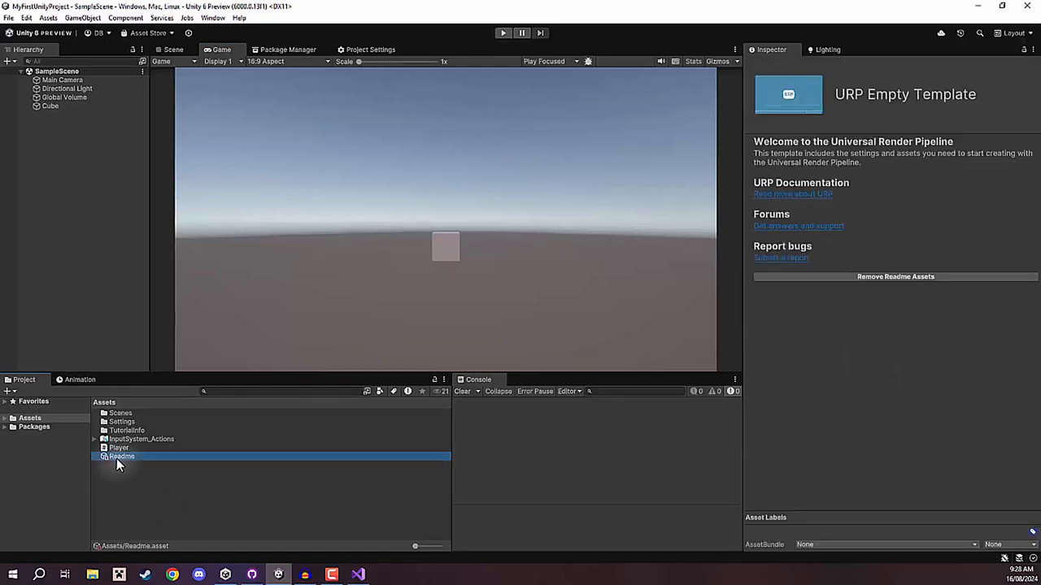
key(Delete)
key(Return)
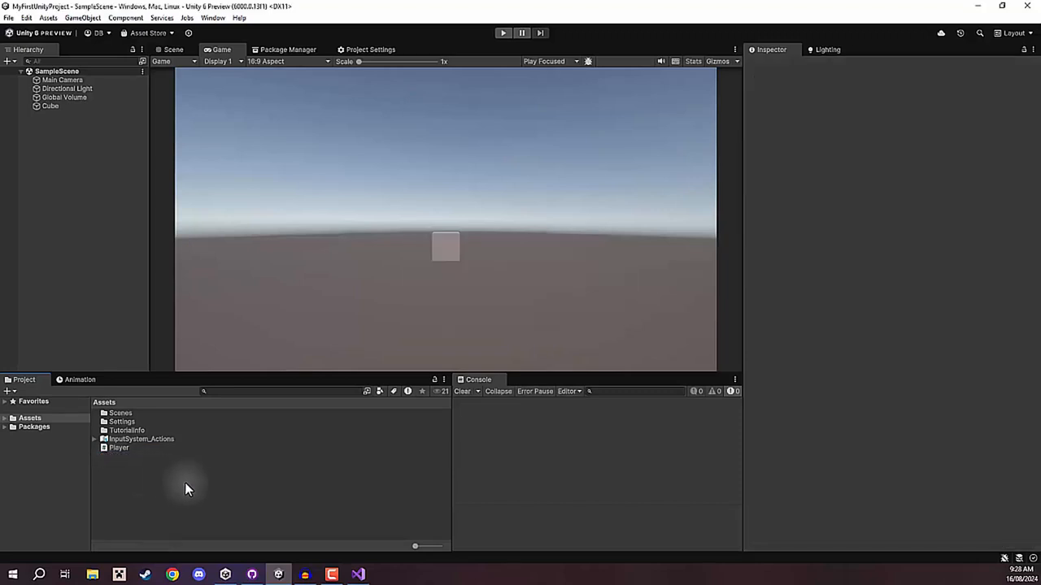
click(253, 575)
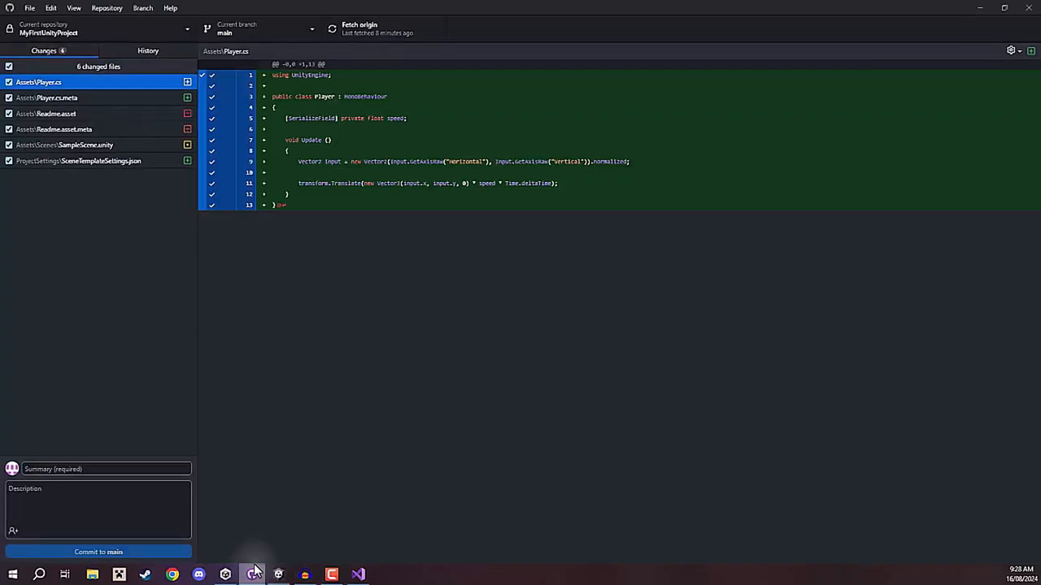
click(76, 114)
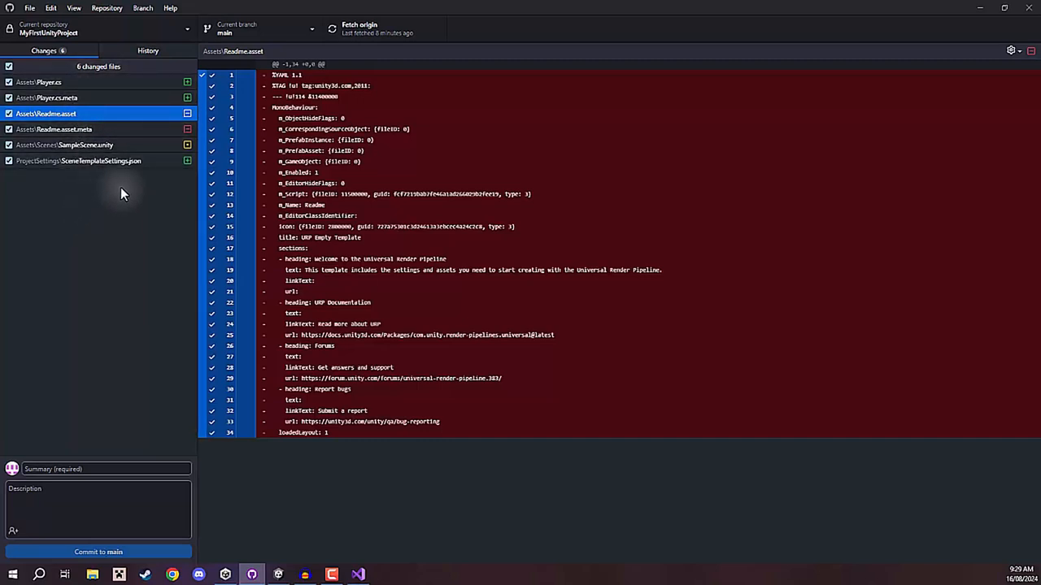
Commit all changed files to main with the summary "Added player script." and push the commit to origin.
click(82, 462)
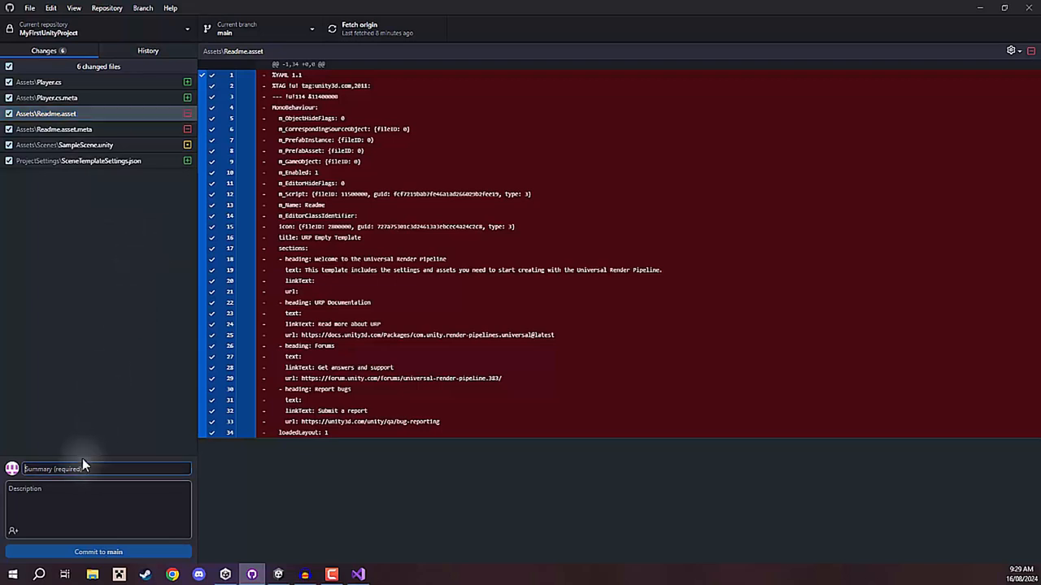
text(Adde)
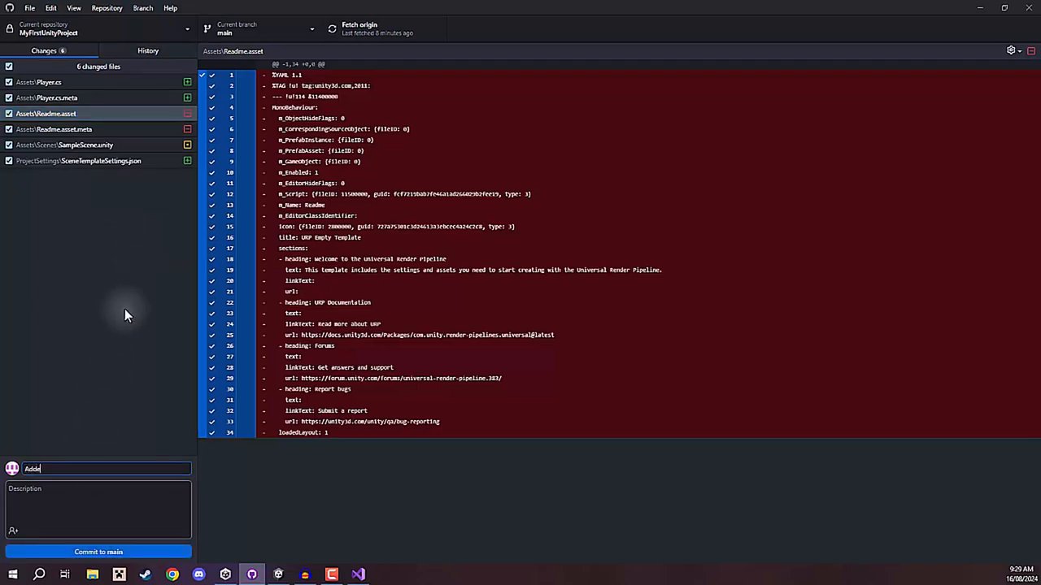
text(d player script.)
click(91, 555)
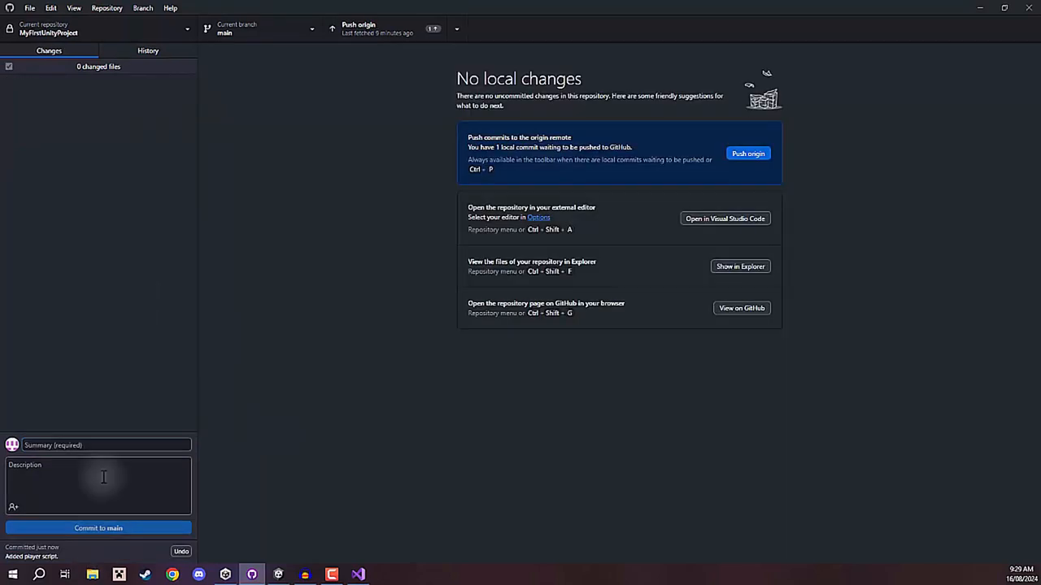
click(381, 33)
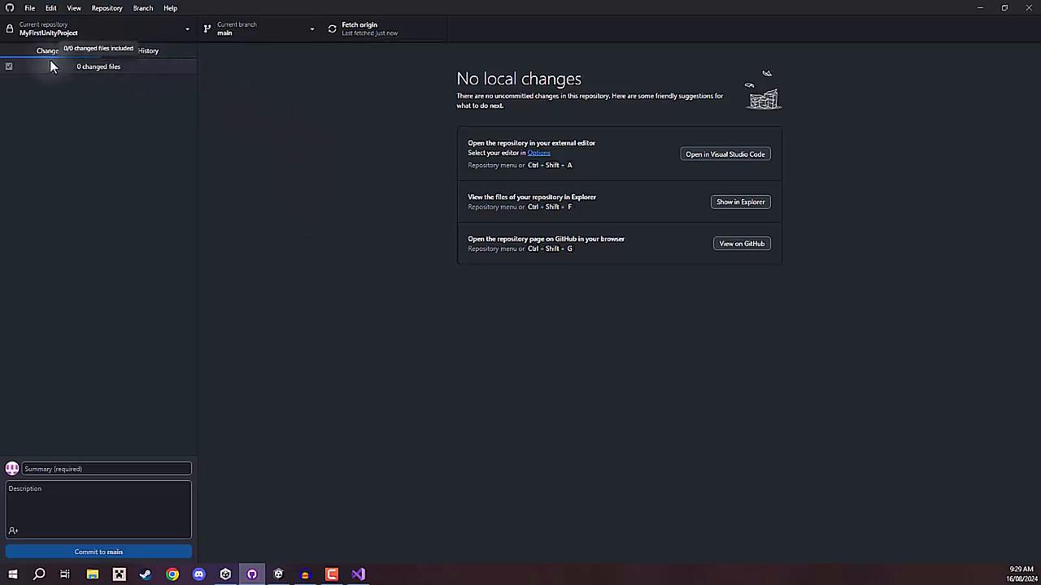
Open the commit history and examine the files changed in the "Initial commit" and "Added project to repo" commits.
click(149, 55)
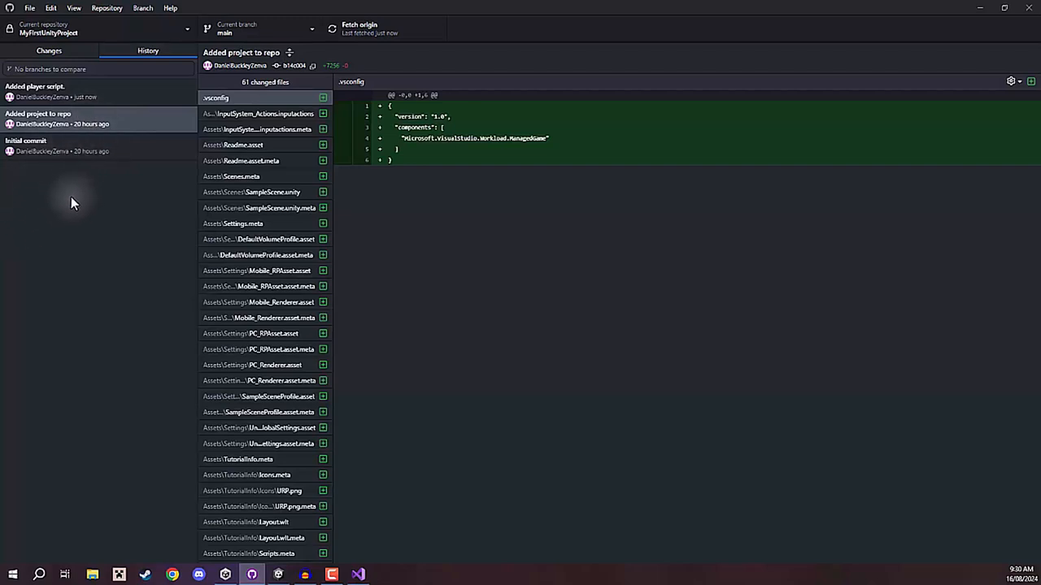
click(50, 151)
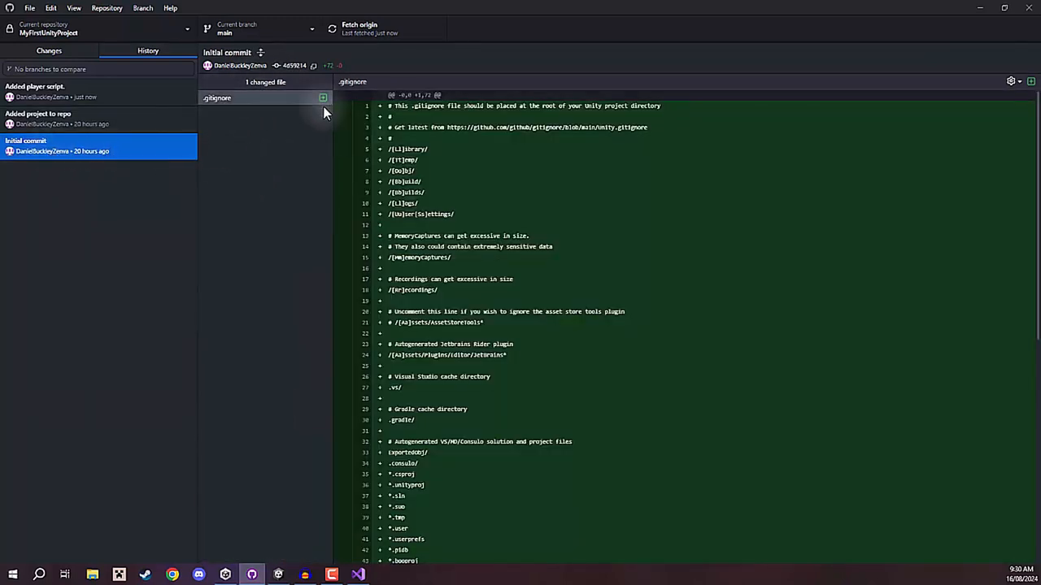
scroll(426, 258, down, 3)
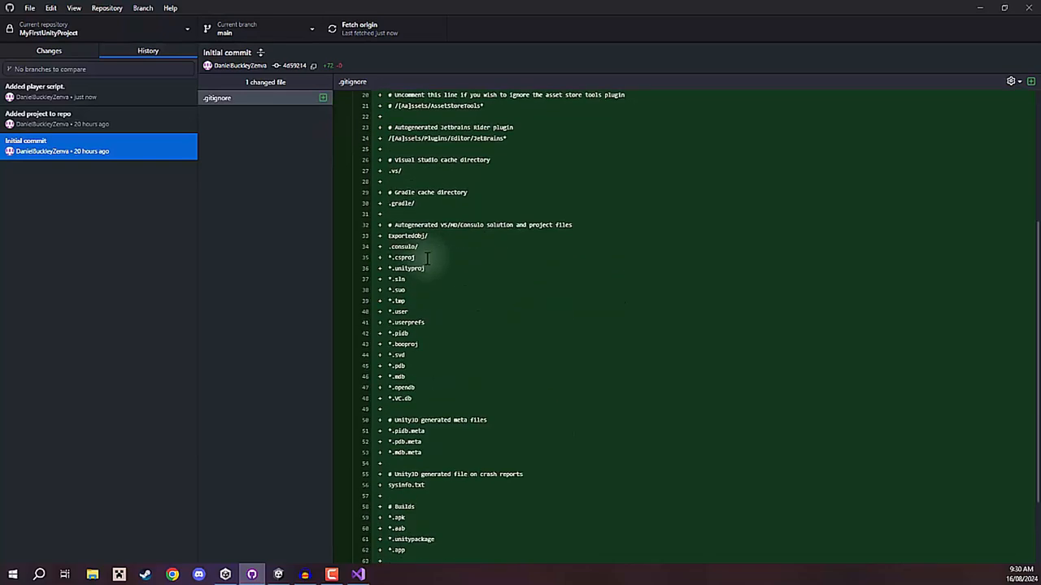
scroll(426, 258, up, 3)
click(72, 116)
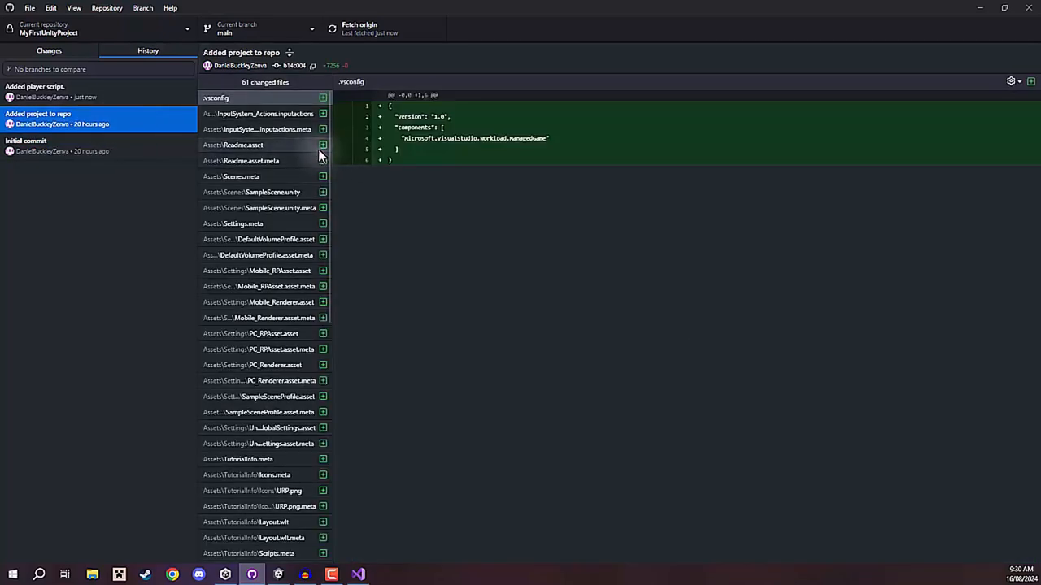
Examine the file diffs in the "Added player script." commit, including the Readme and scene files, and return to the current changes.
click(93, 96)
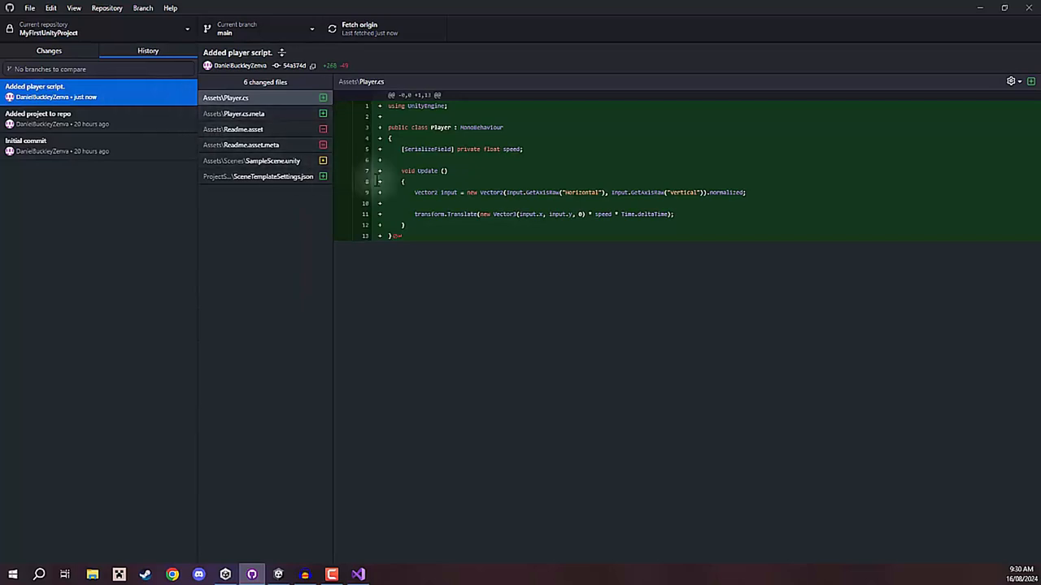
click(275, 132)
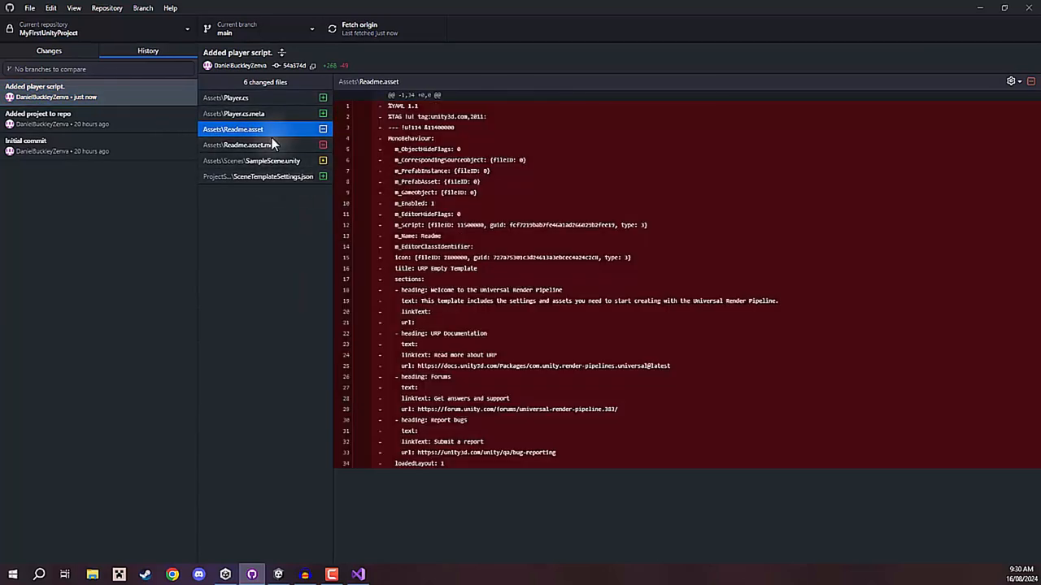
click(267, 145)
click(271, 161)
click(274, 176)
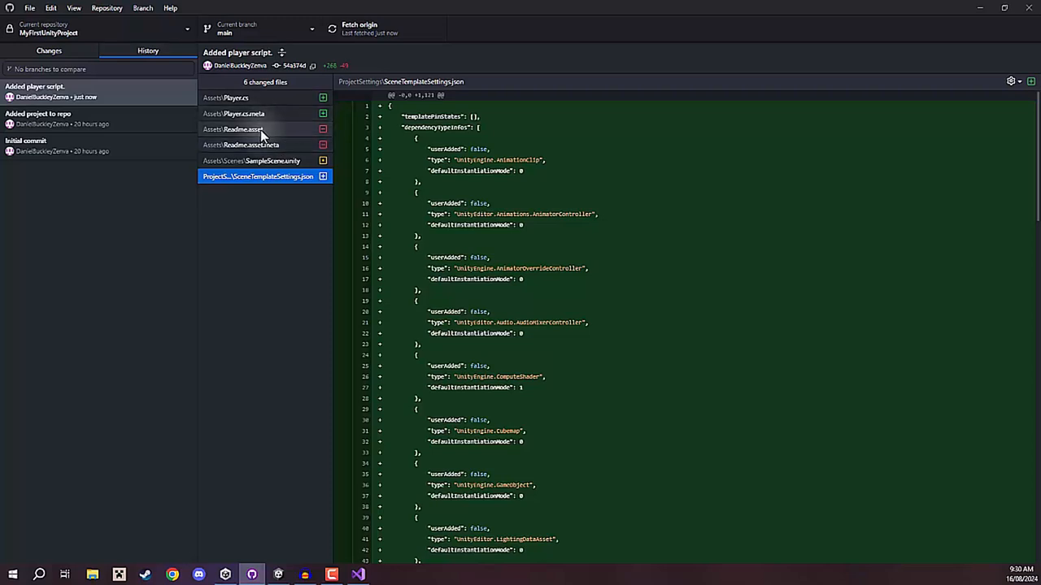
click(57, 52)
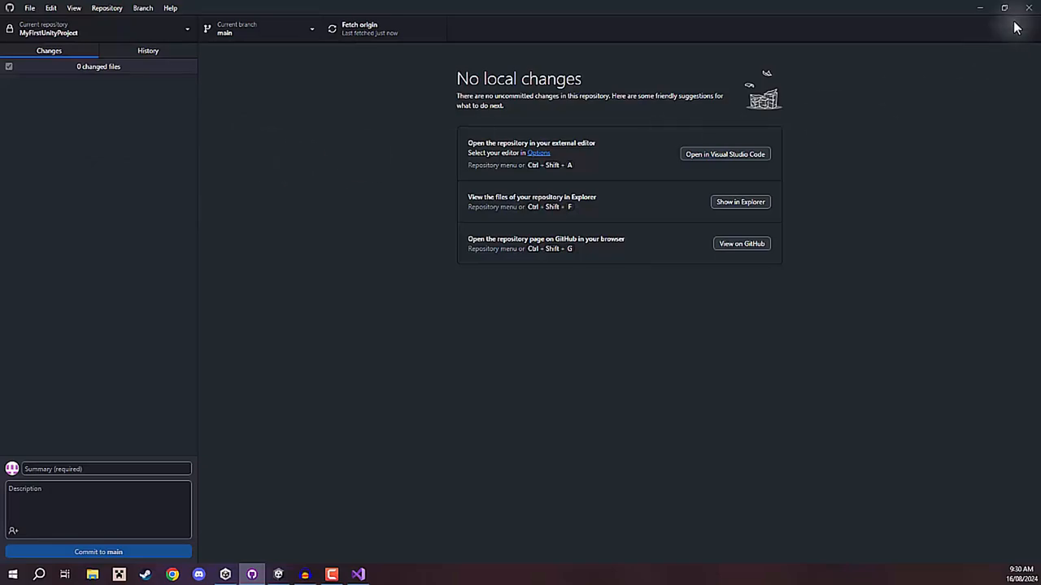
Switch to Visual Studio and remove .normalized from the input vector in the Player script's Update method.
click(980, 7)
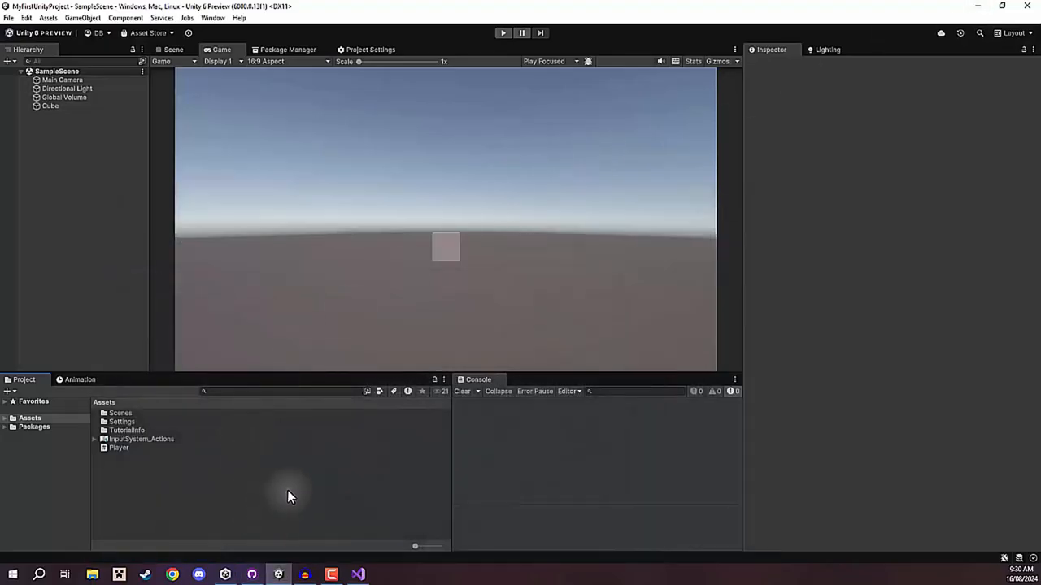
click(358, 575)
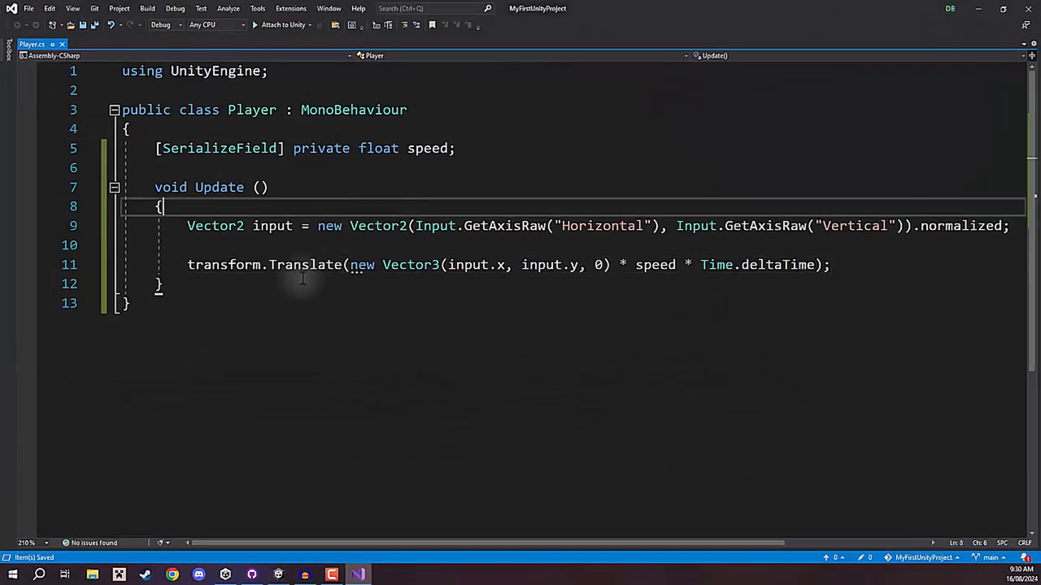
click(472, 246)
double_click(947, 228)
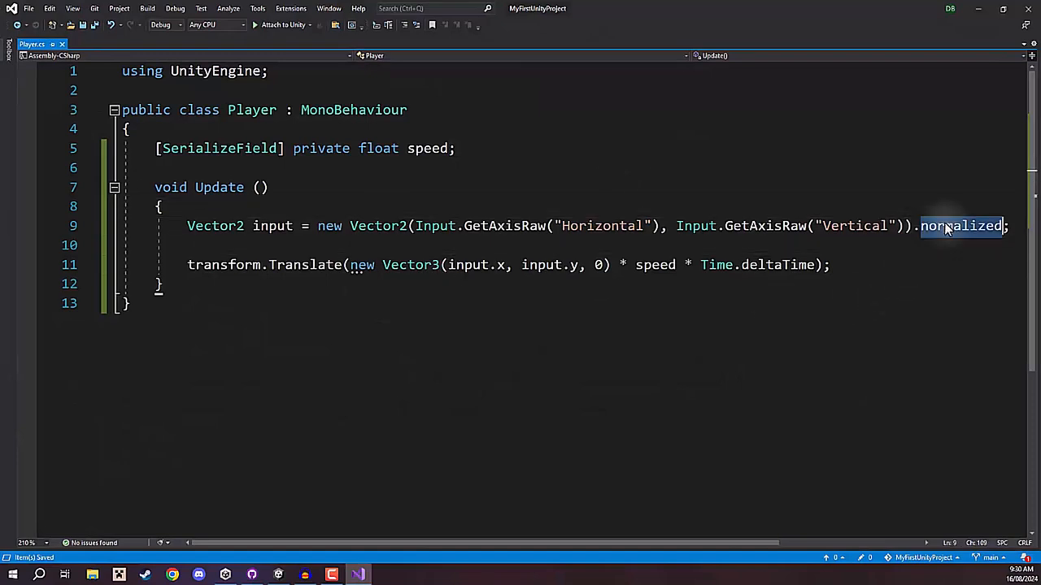
key(BackSpace)
key(BackSpace)
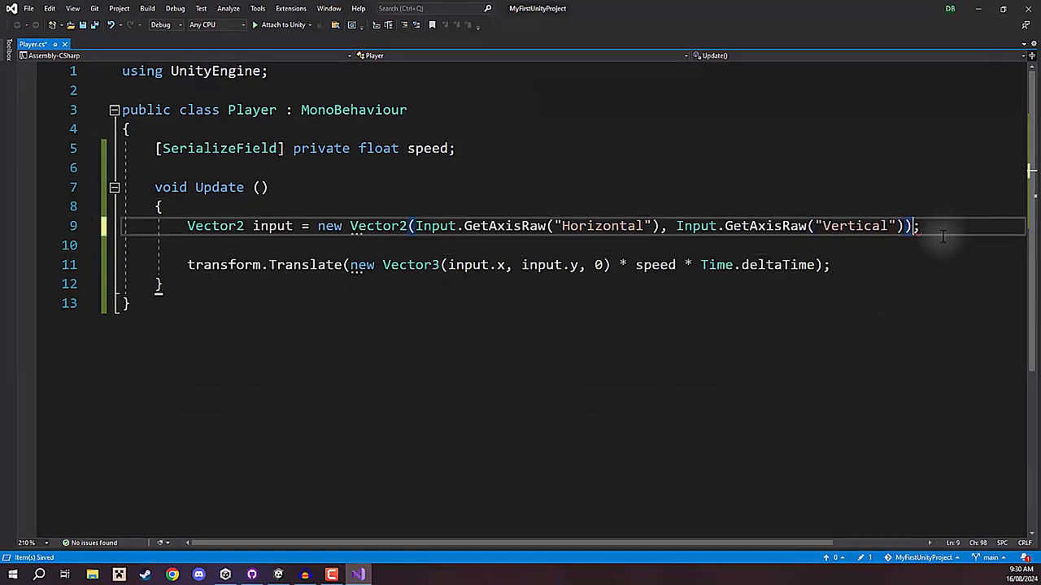
Add Debug.Log("Moving"); below the transform.Translate line in the Player script's Update method and save the script.
key(Down)
key(Down)
key(Return)
key(Return)
text(Debug.)
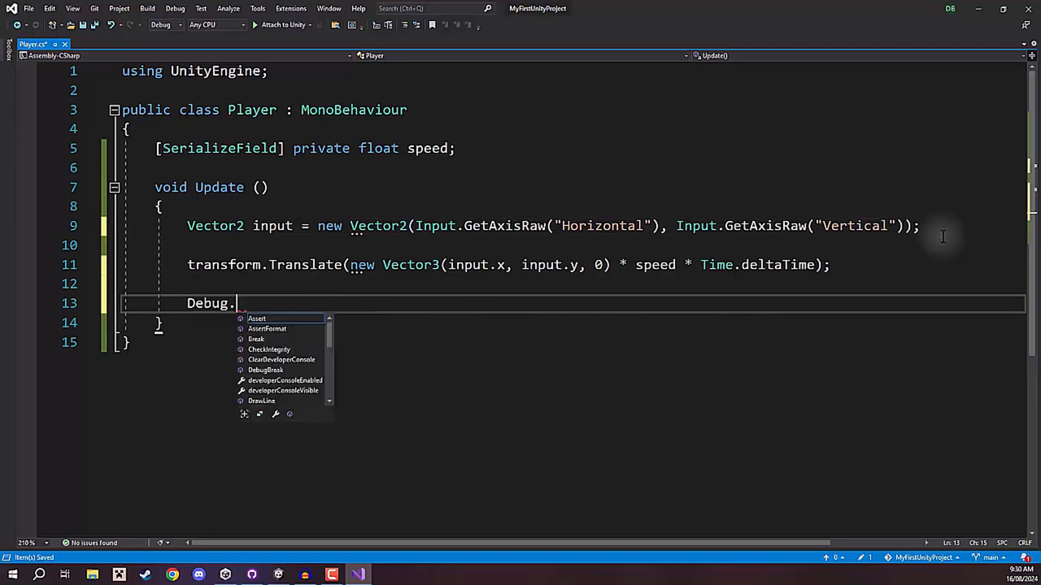
text(Log("Movin)
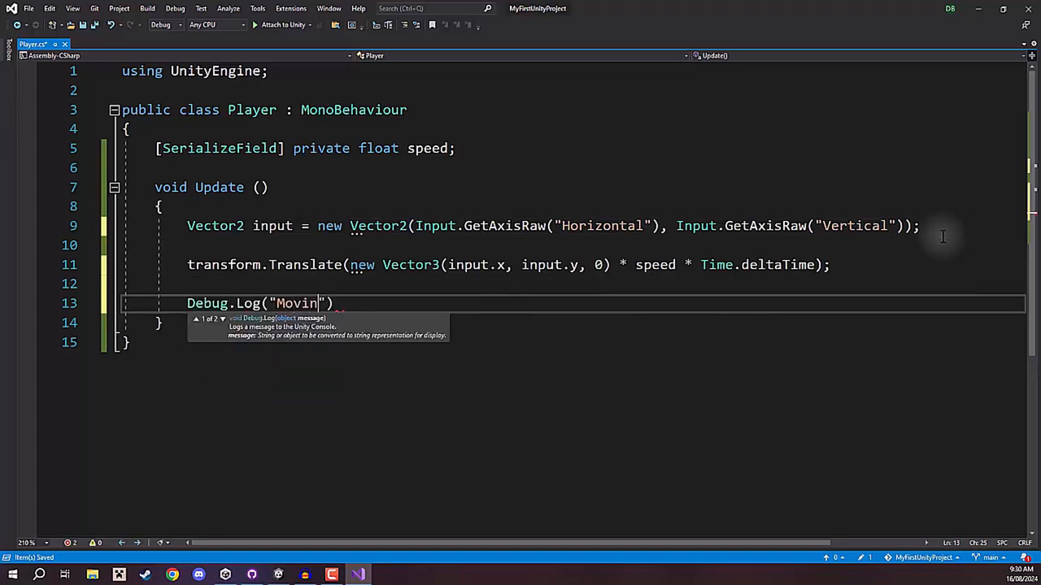
text(g");)
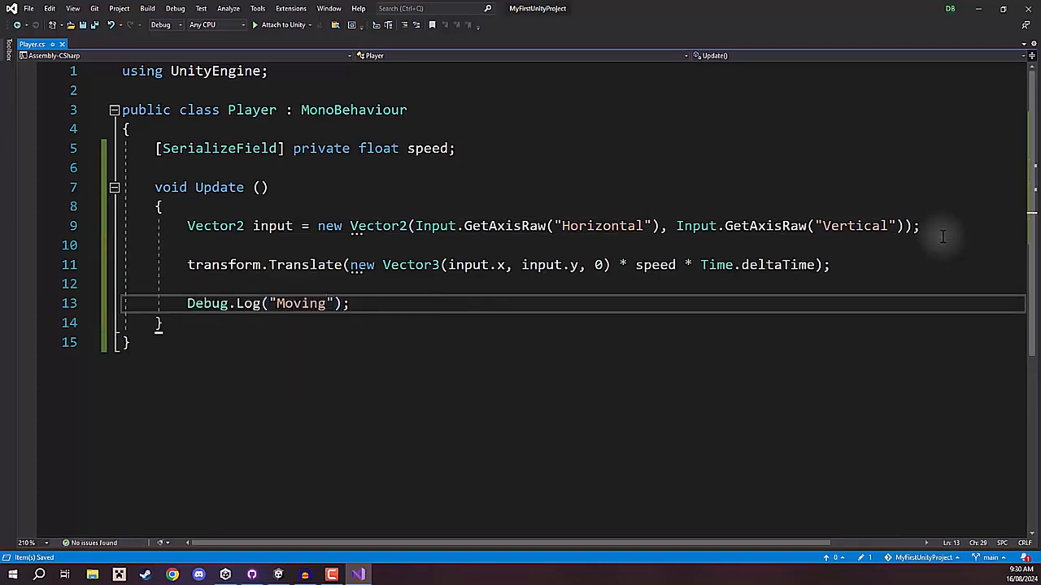
Switch to GitHub Desktop and examine the removed and added lines in the diff of the modified Player.cs.
click(976, 10)
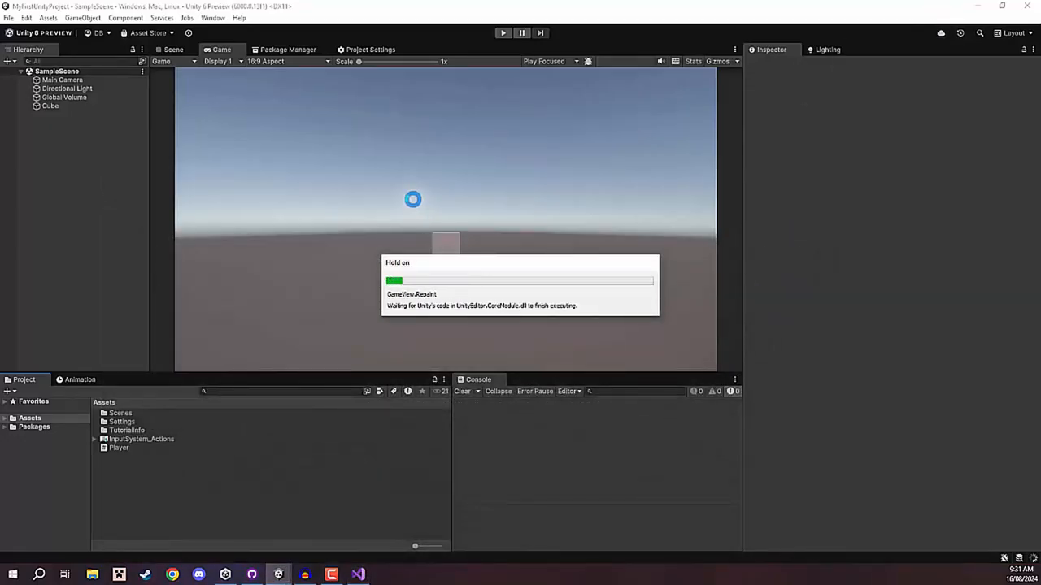
click(251, 574)
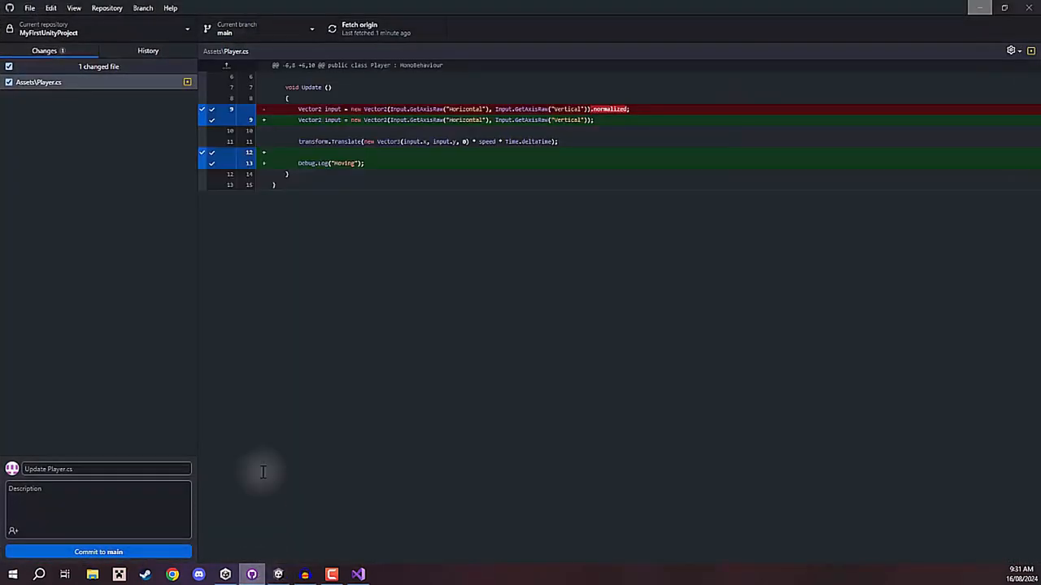
click(108, 134)
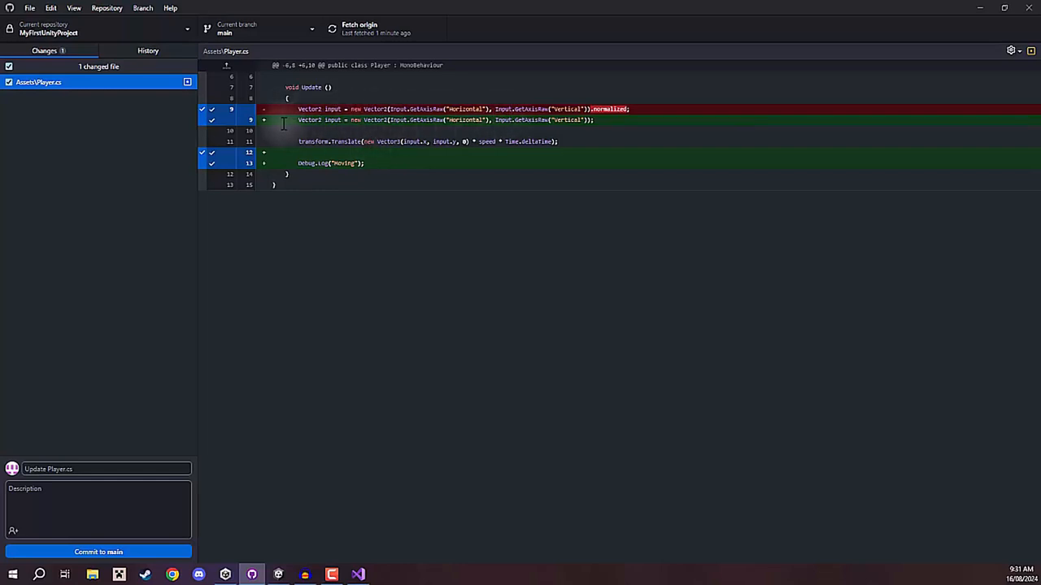
click(288, 249)
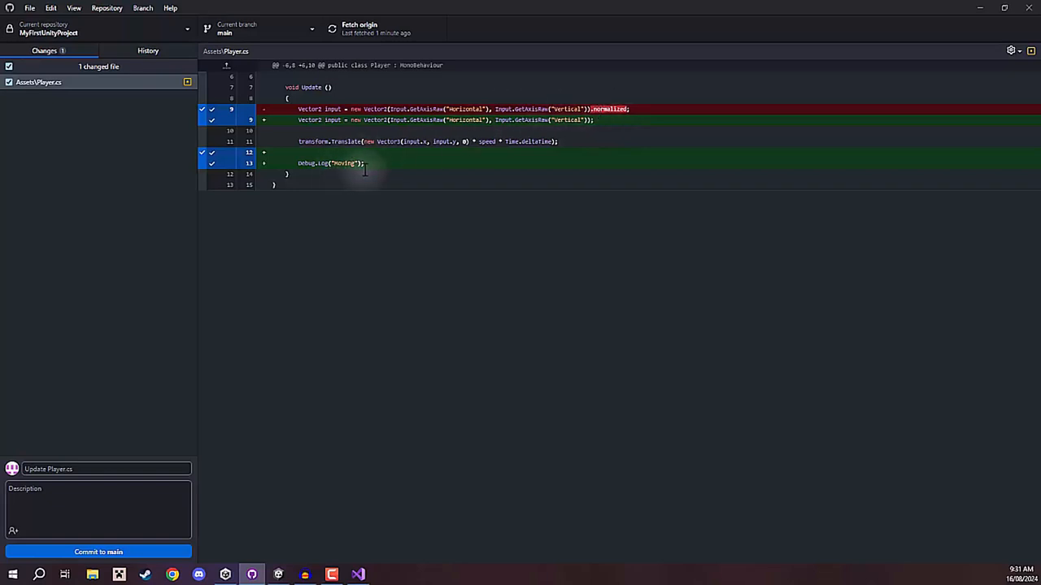
drag(377, 165, 233, 165)
click(494, 237)
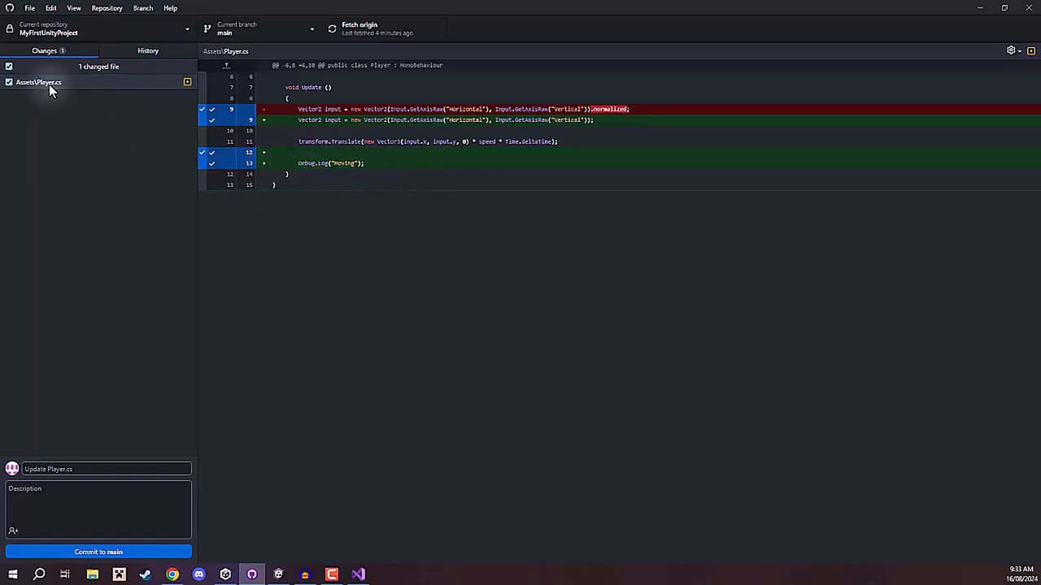
Discard all uncommitted changes to Assets\Player.cs.
right_click(45, 85)
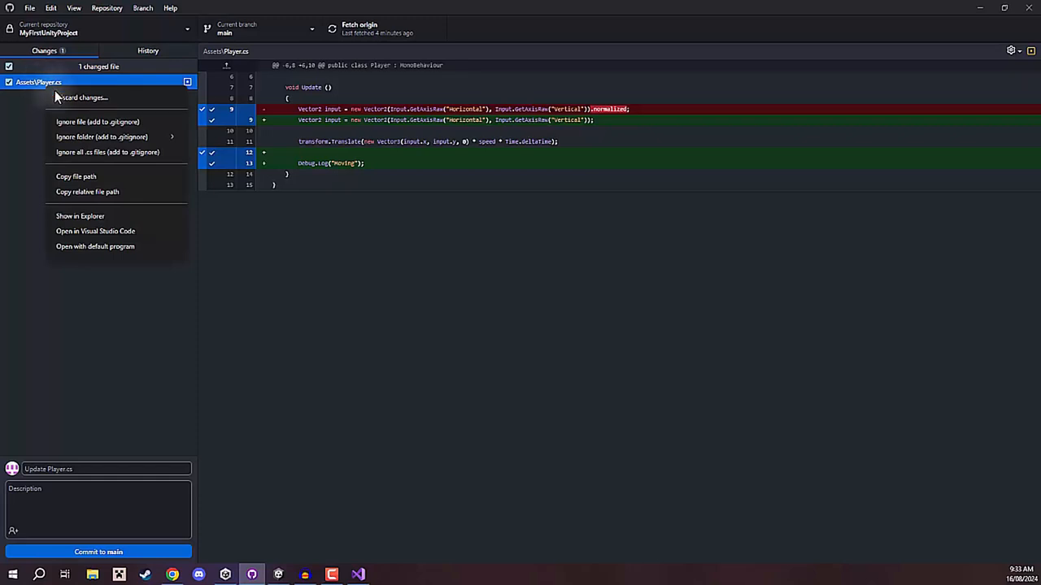
click(97, 98)
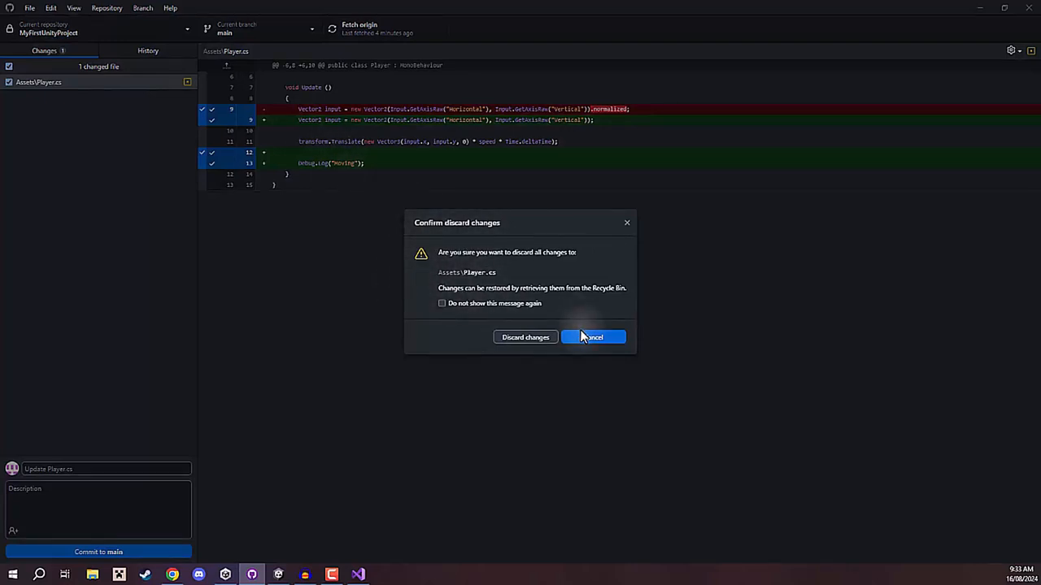
click(527, 339)
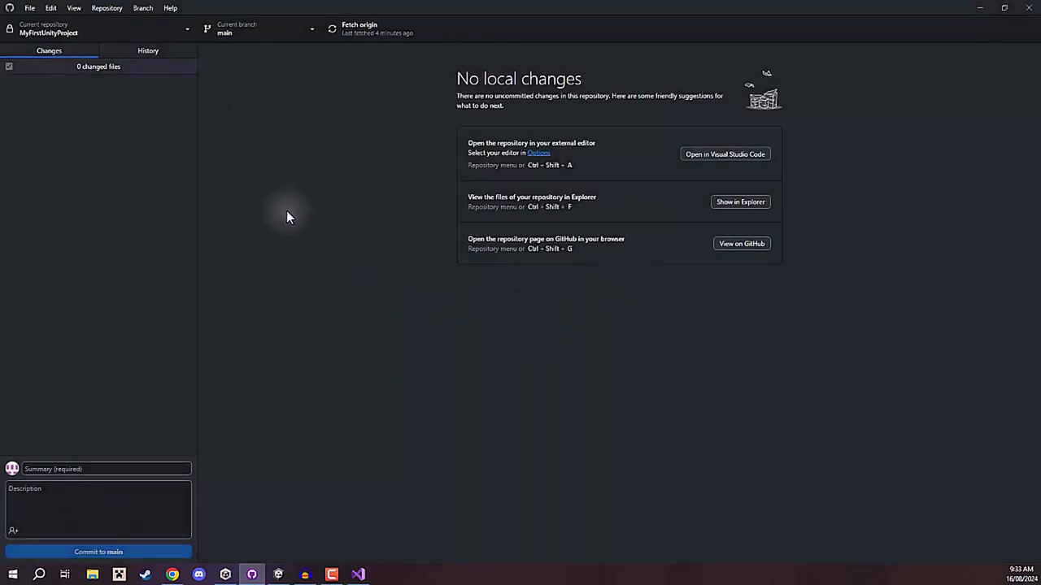
Check the input vector line of the Player script in Visual Studio and return to GitHub Desktop.
click(358, 574)
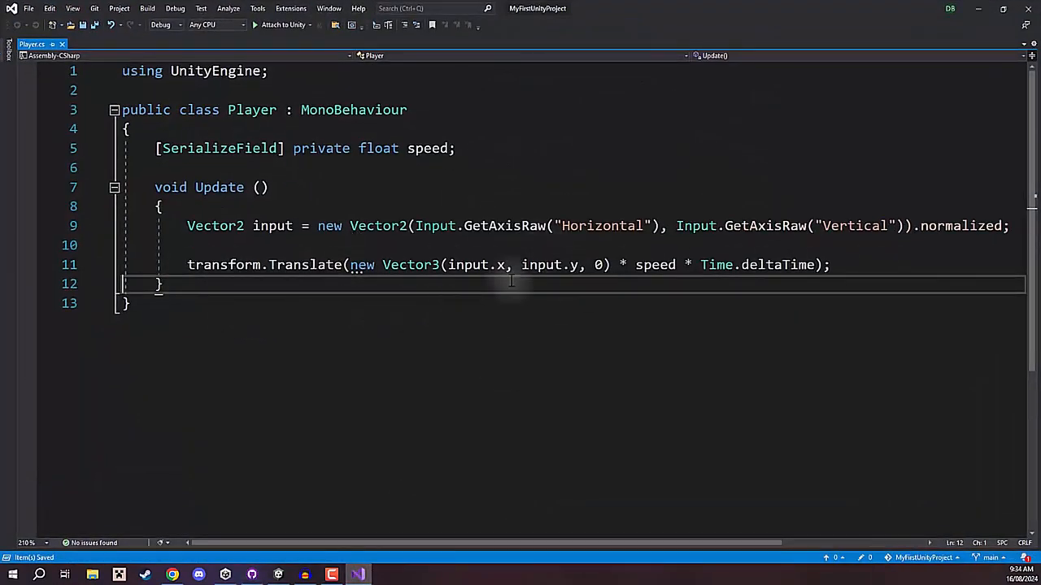
drag(349, 226, 811, 229)
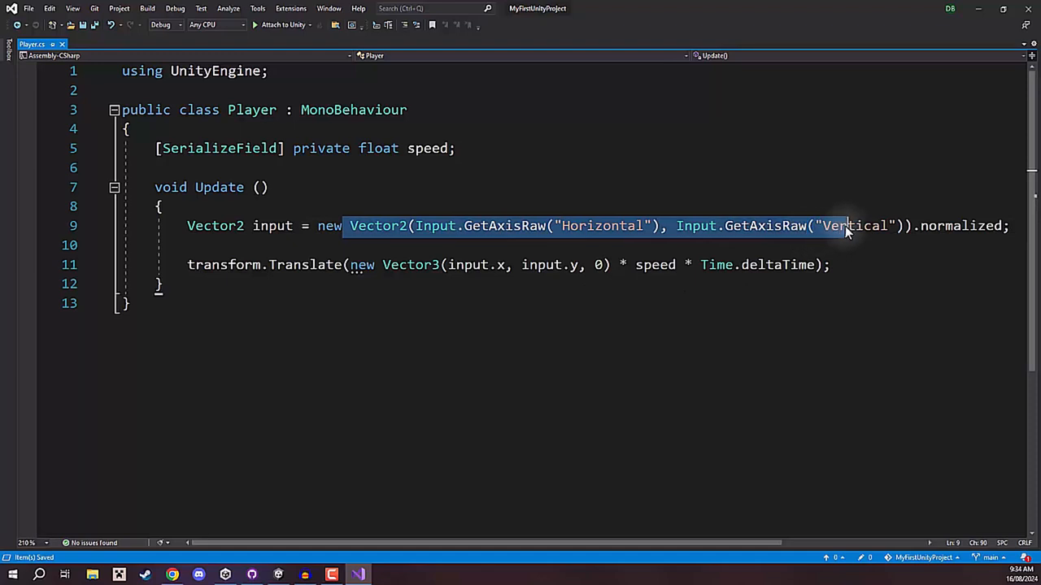
click(886, 246)
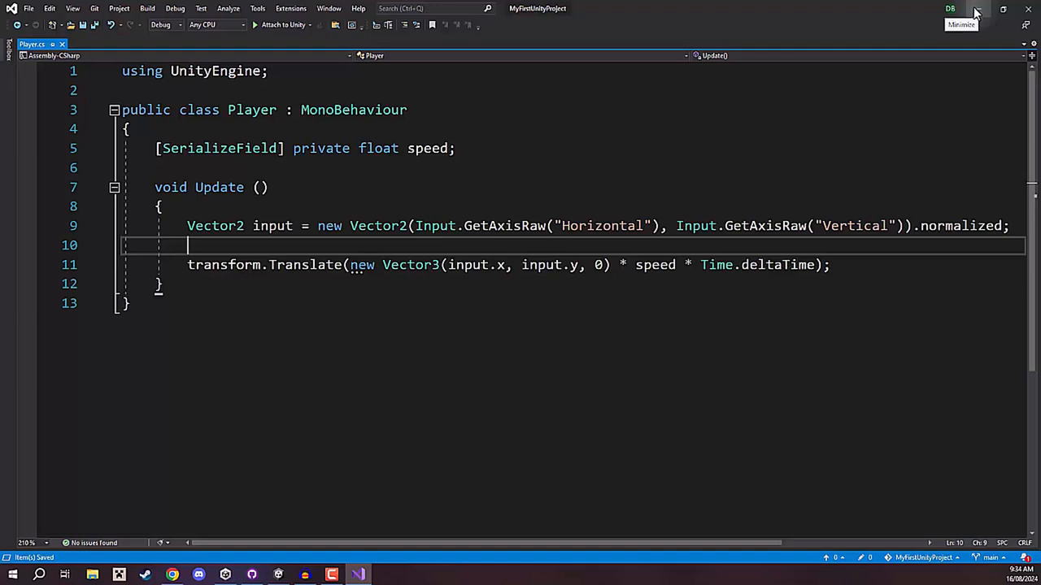
click(975, 12)
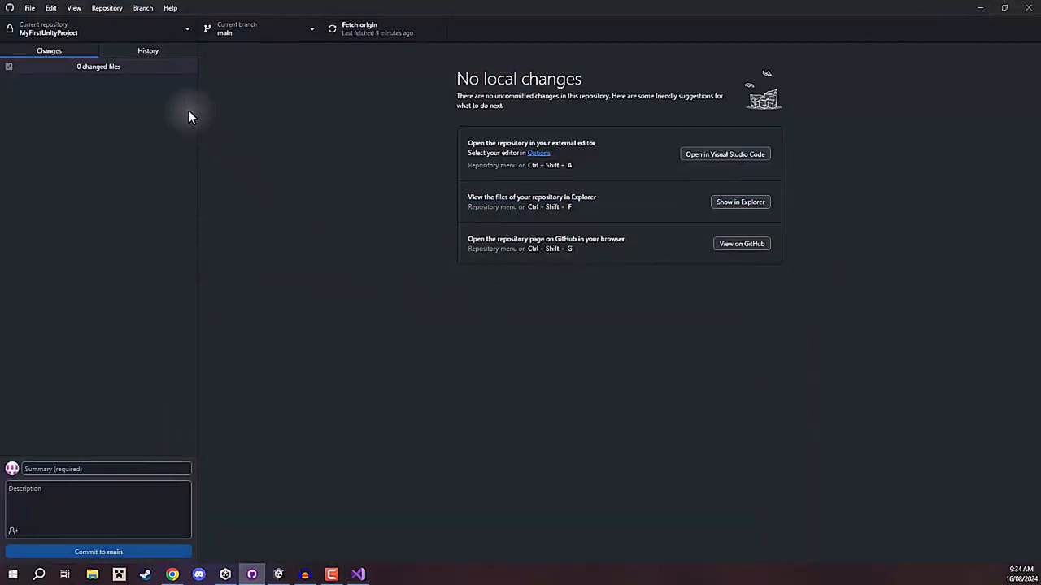